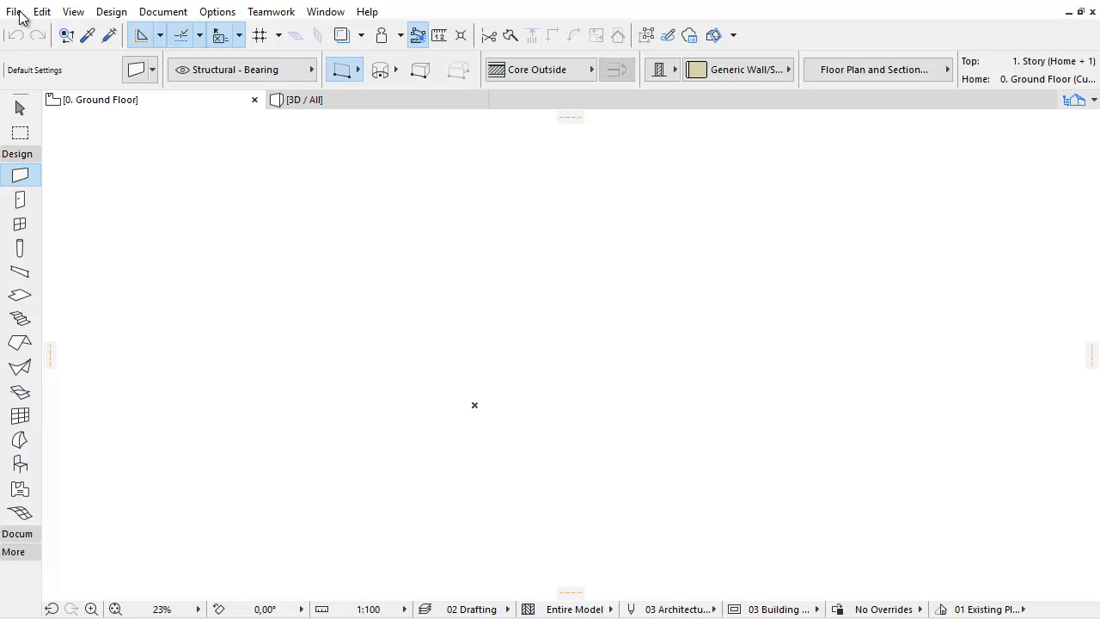
Open the Library Manager from File > Libraries and Objects.
left_click(18, 12)
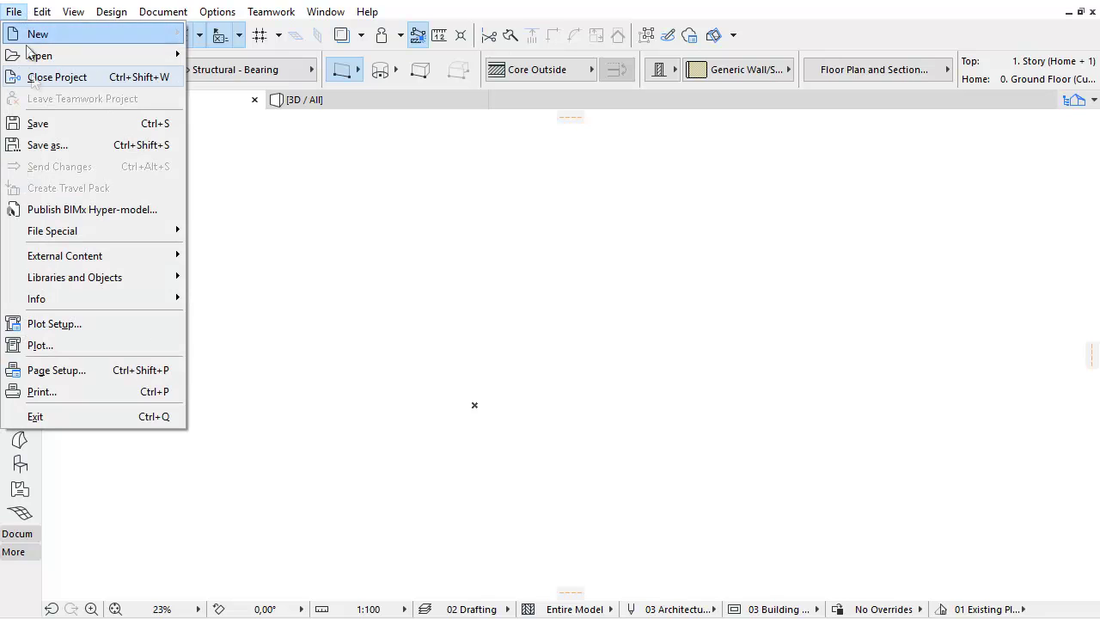
mouse_move(148, 284)
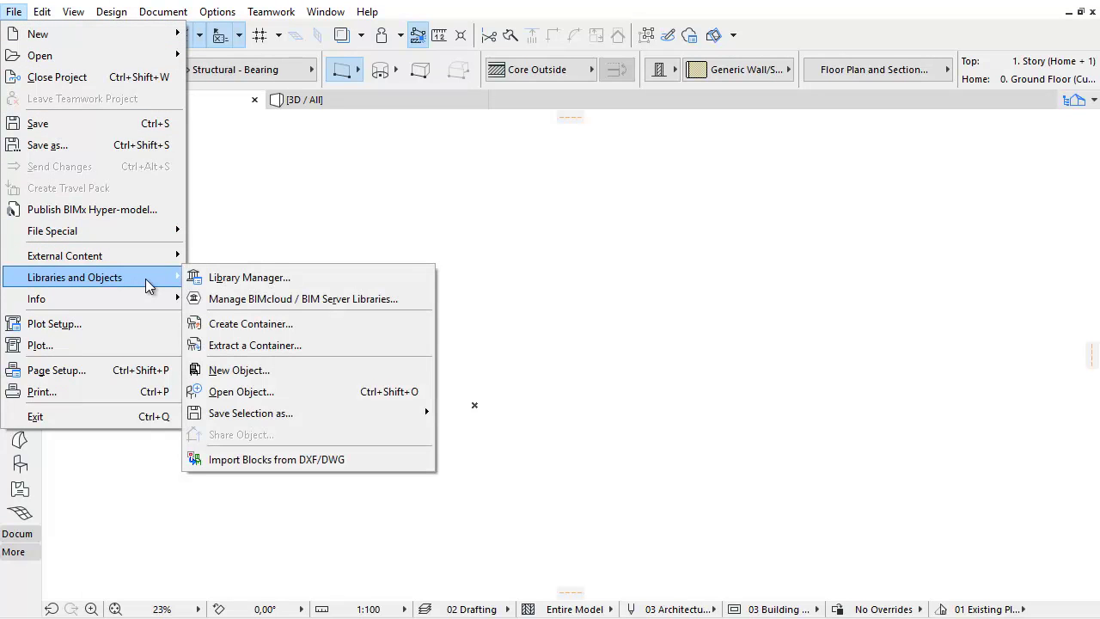
left_click(309, 280)
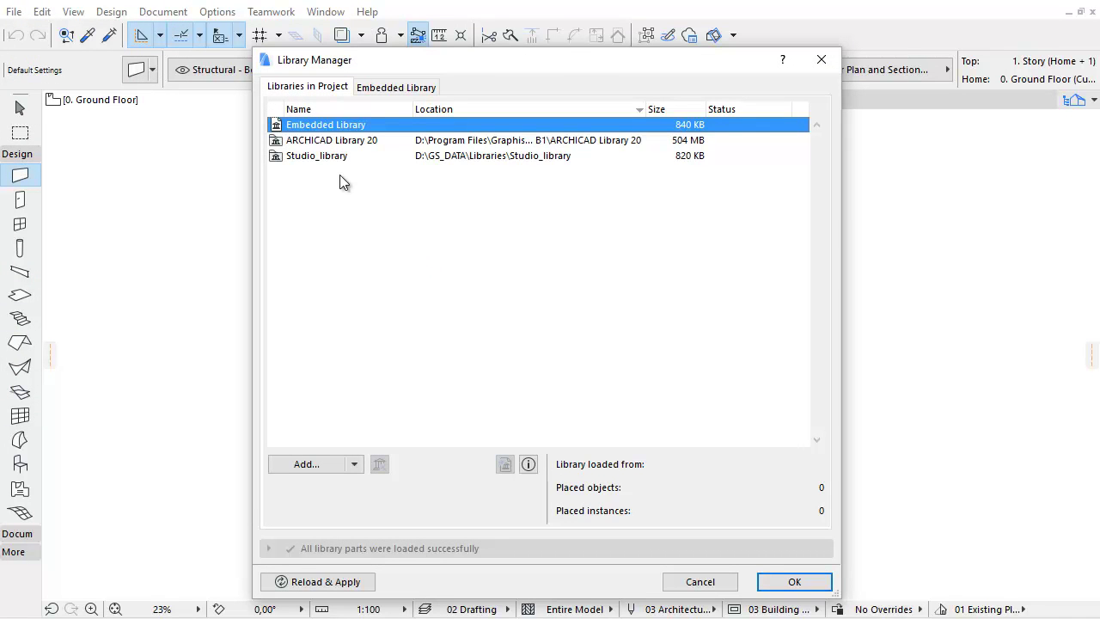
left_click(396, 88)
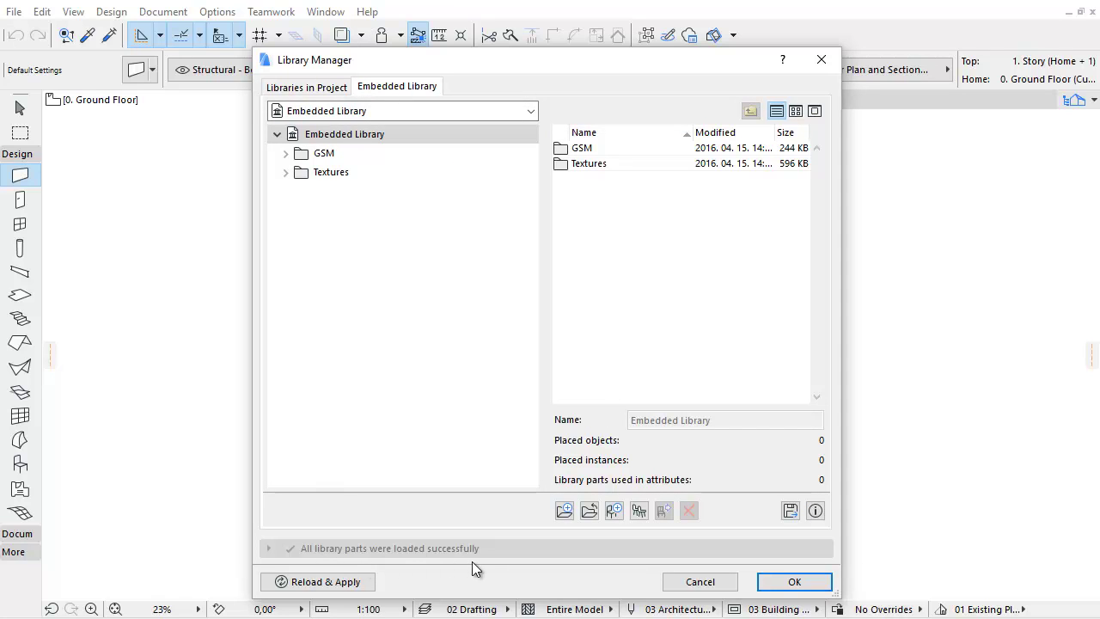
left_click(308, 87)
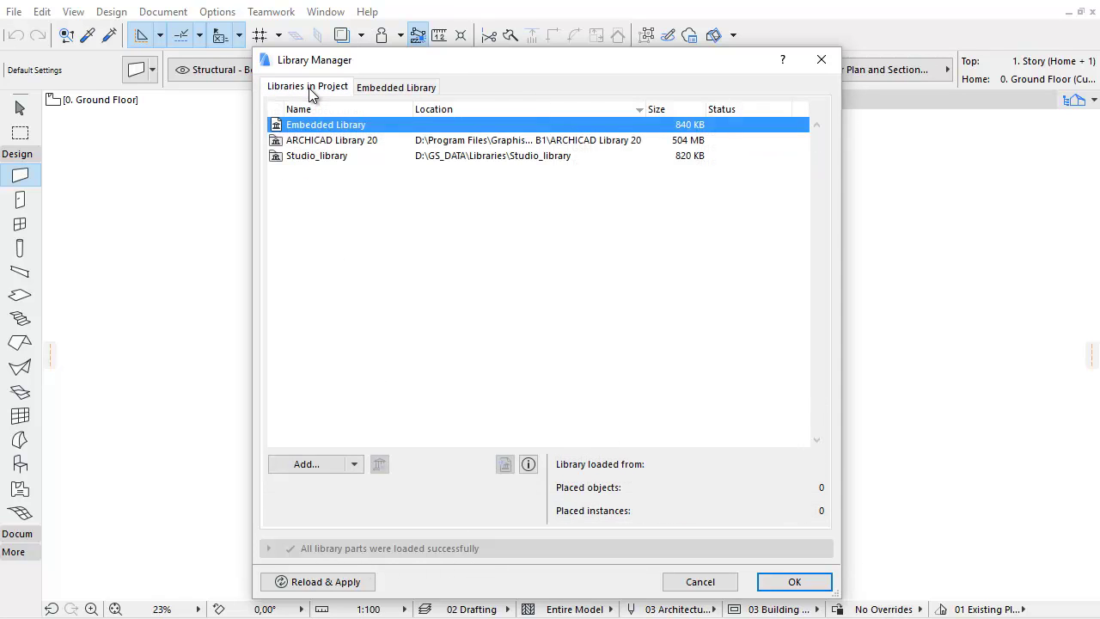
left_click(375, 140)
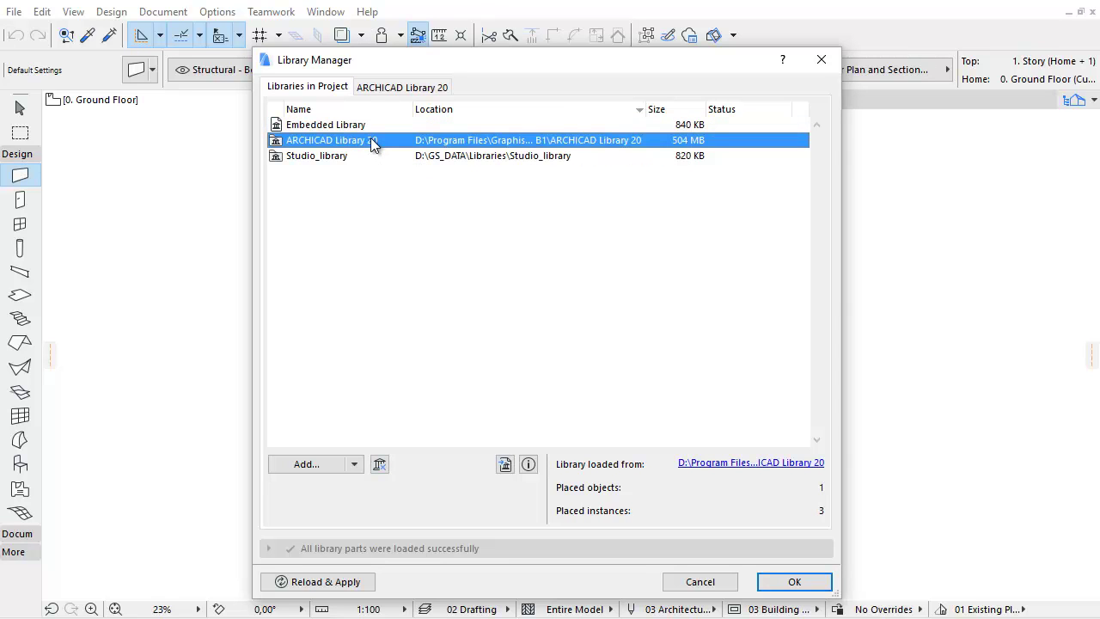
left_click(374, 157)
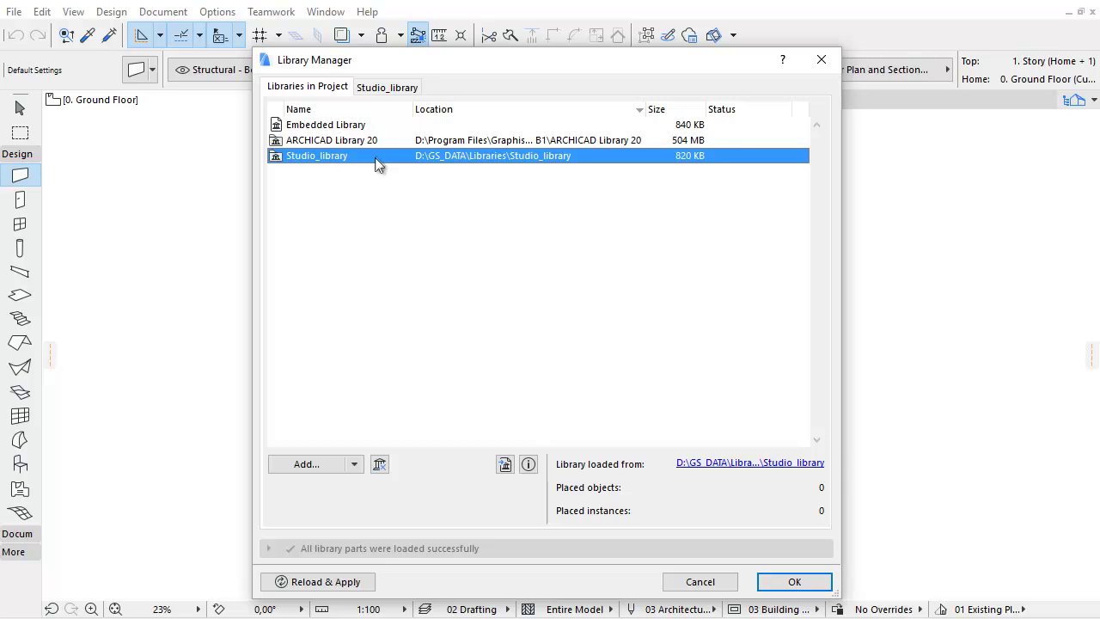
left_click(384, 124)
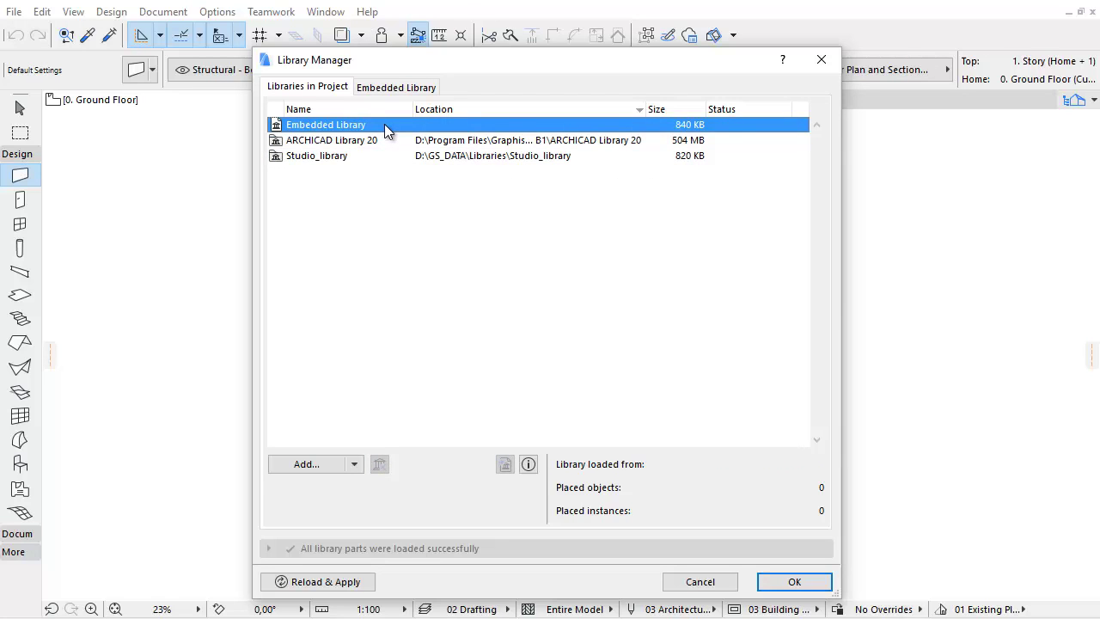
left_click(386, 140)
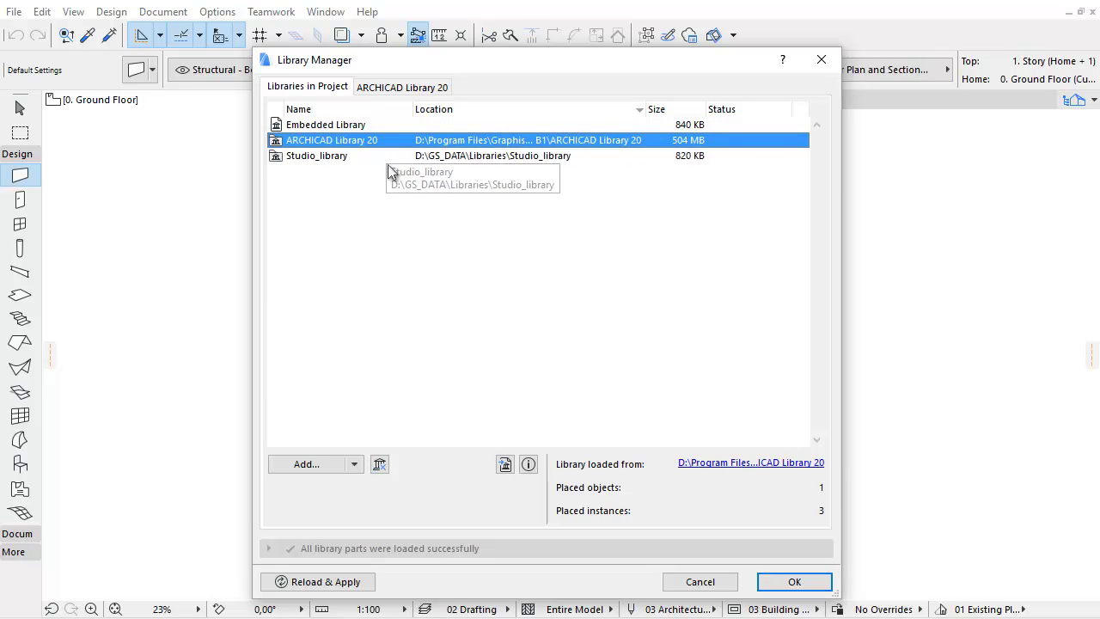
left_click(388, 157)
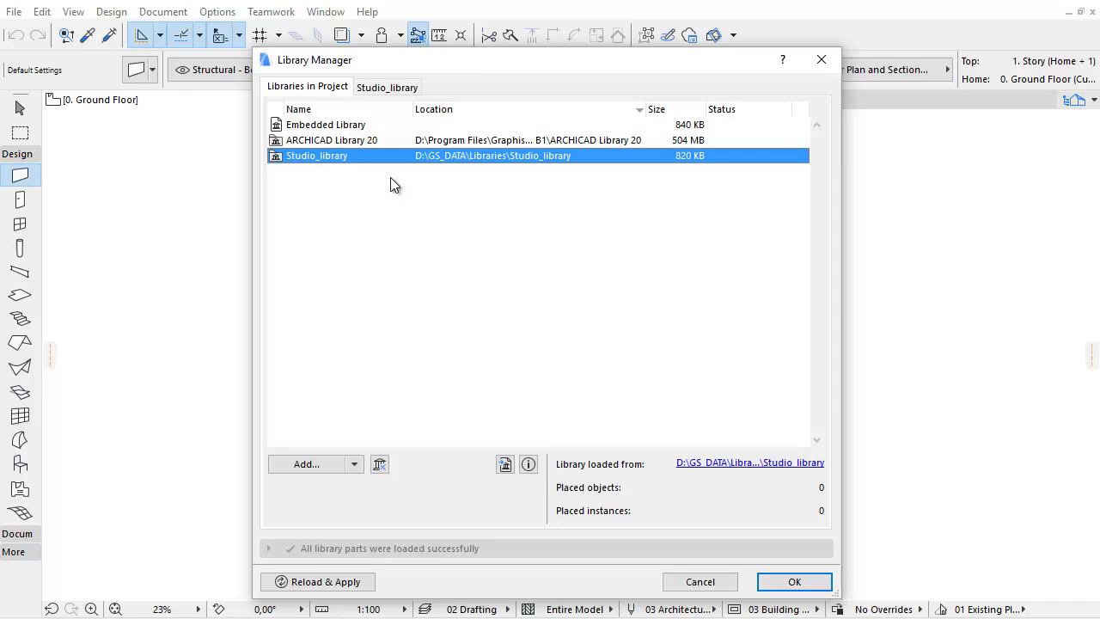
left_click(391, 178)
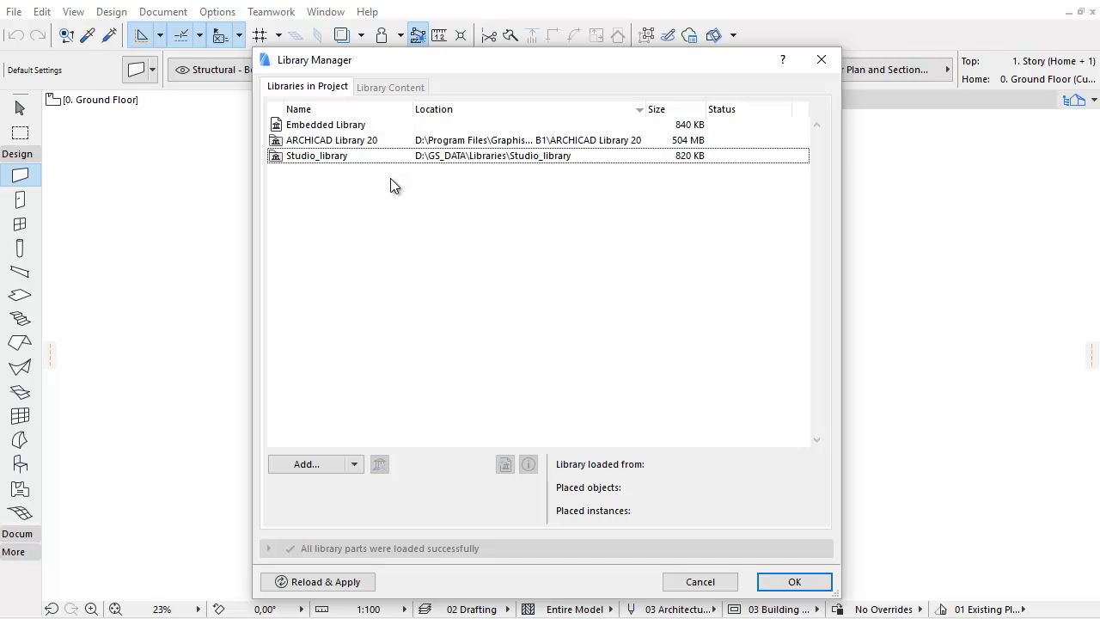
Try reordering Studio_library, then sort the library list by name and by location.
left_click_drag(320, 160, 269, 159)
left_click(379, 108)
left_click(379, 108)
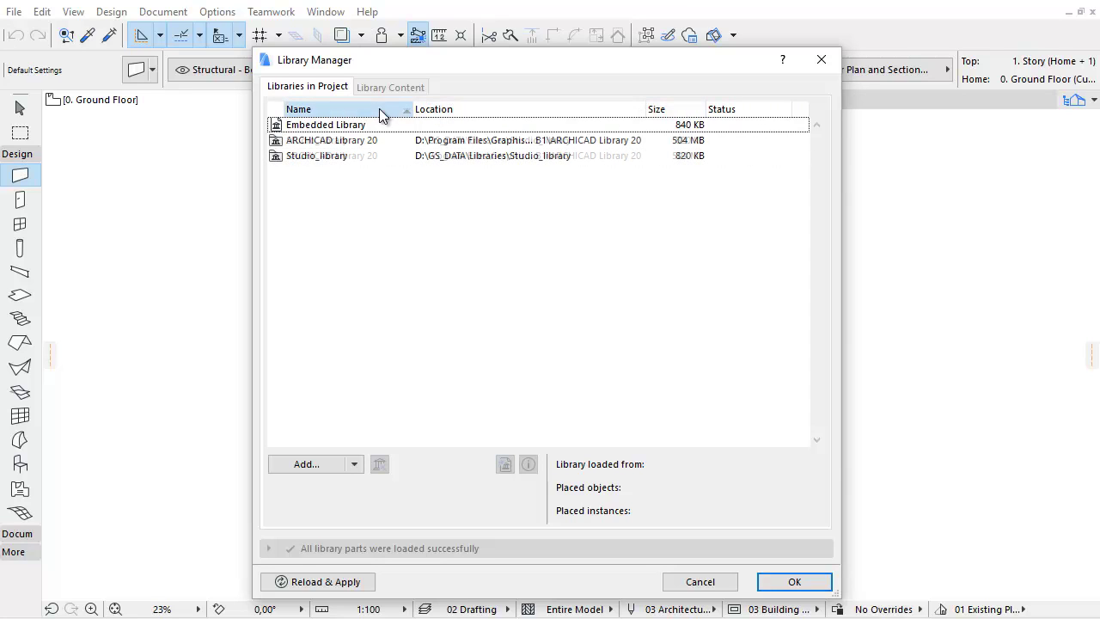
left_click(448, 110)
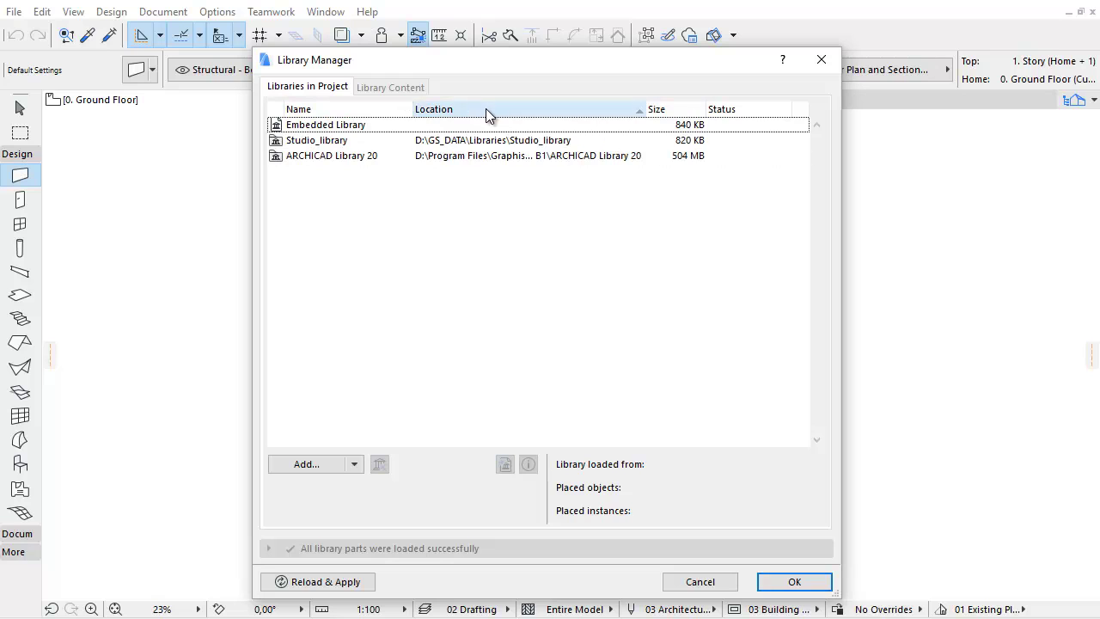
left_click(485, 108)
Sort libraries by size descending and show ARCHICAD Library 20's load path and usage counts.
left_click(676, 110)
left_click(677, 108)
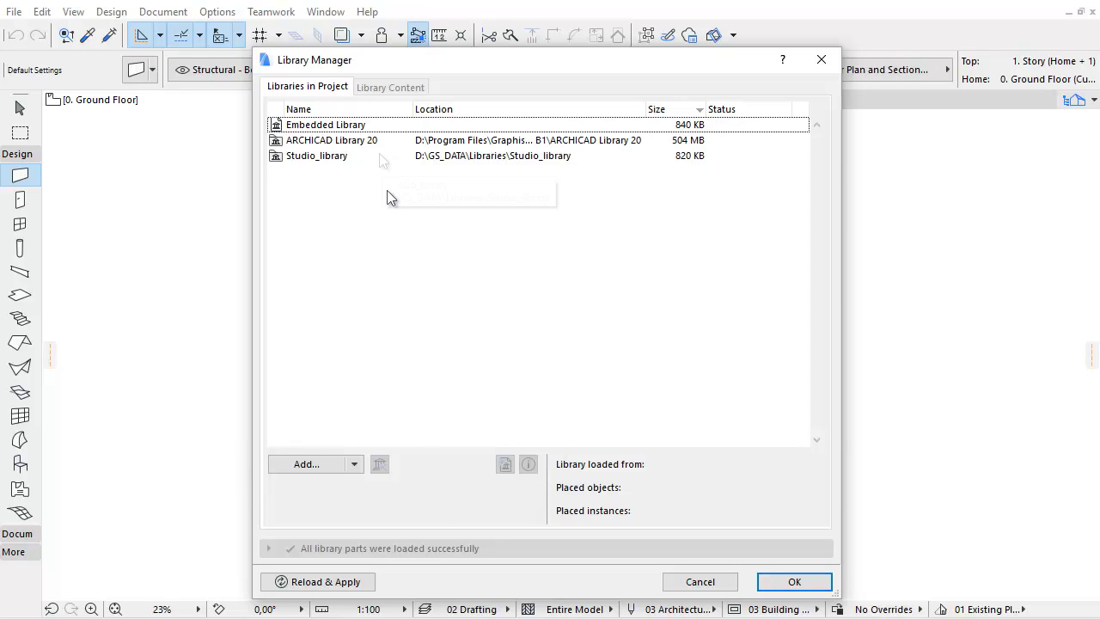
left_click(379, 142)
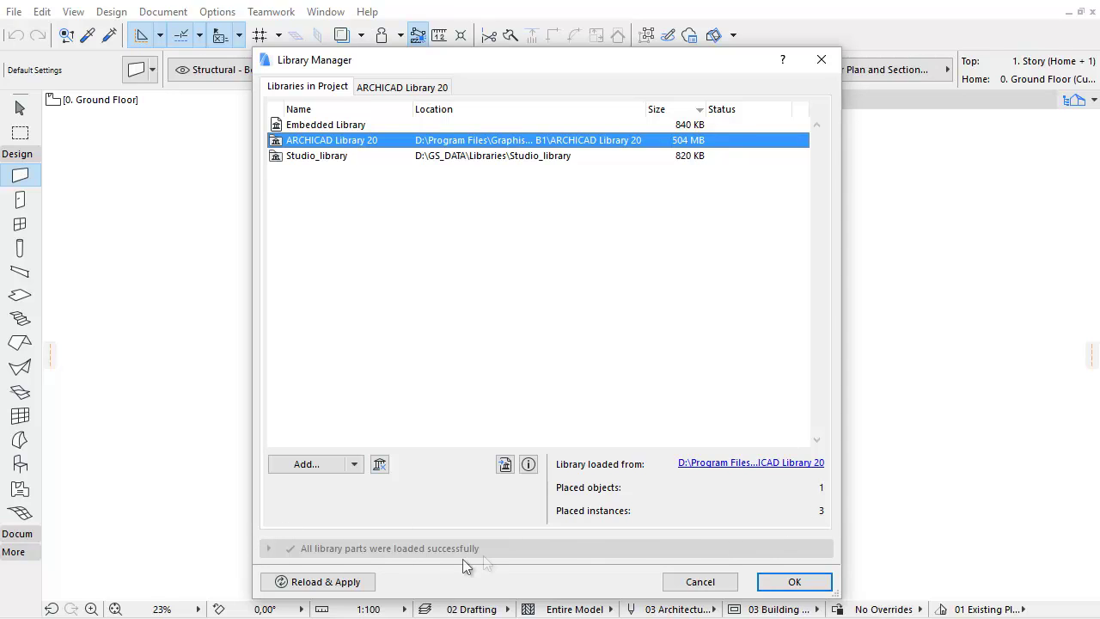
Show details for Embedded Library, ARCHICAD Library 20 and Studio_library, briefly browsing their contents.
left_click(376, 89)
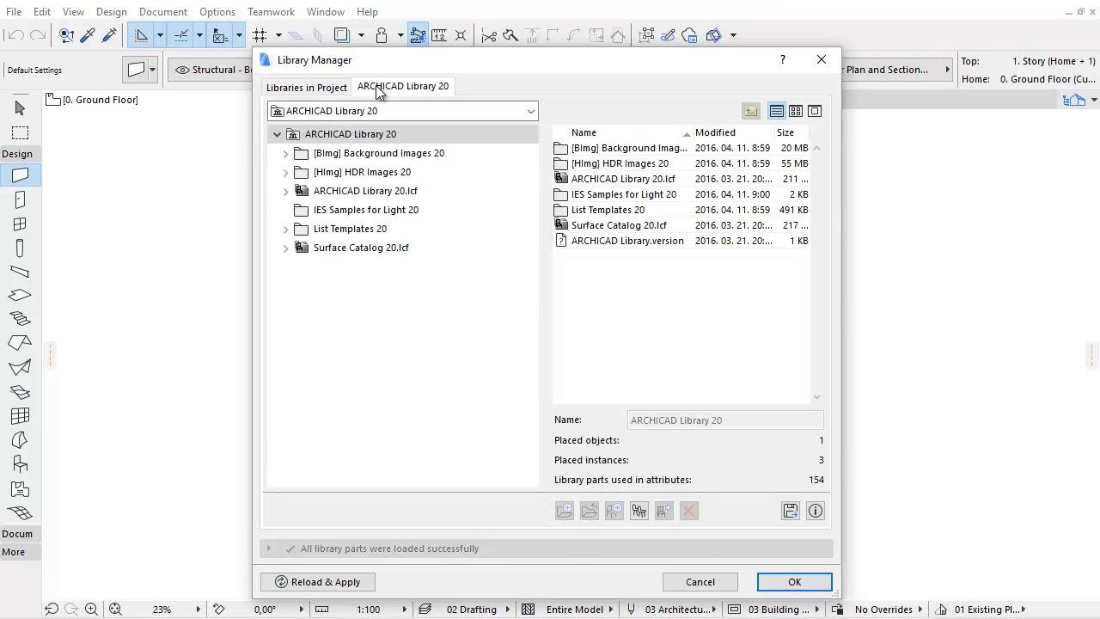
left_click(326, 89)
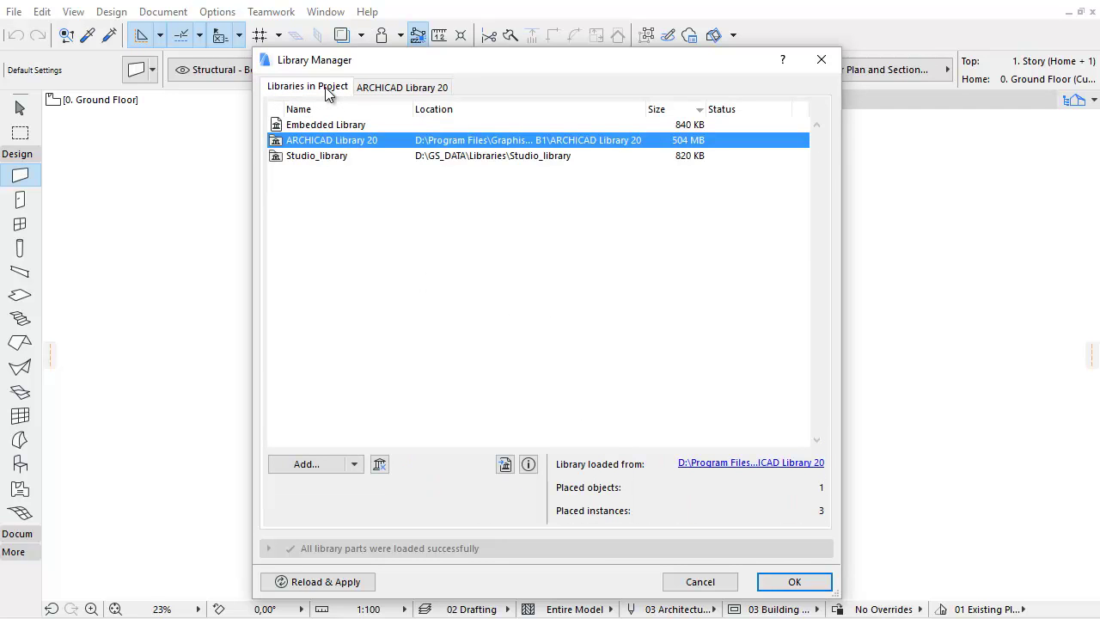
left_click_drag(331, 140, 341, 188)
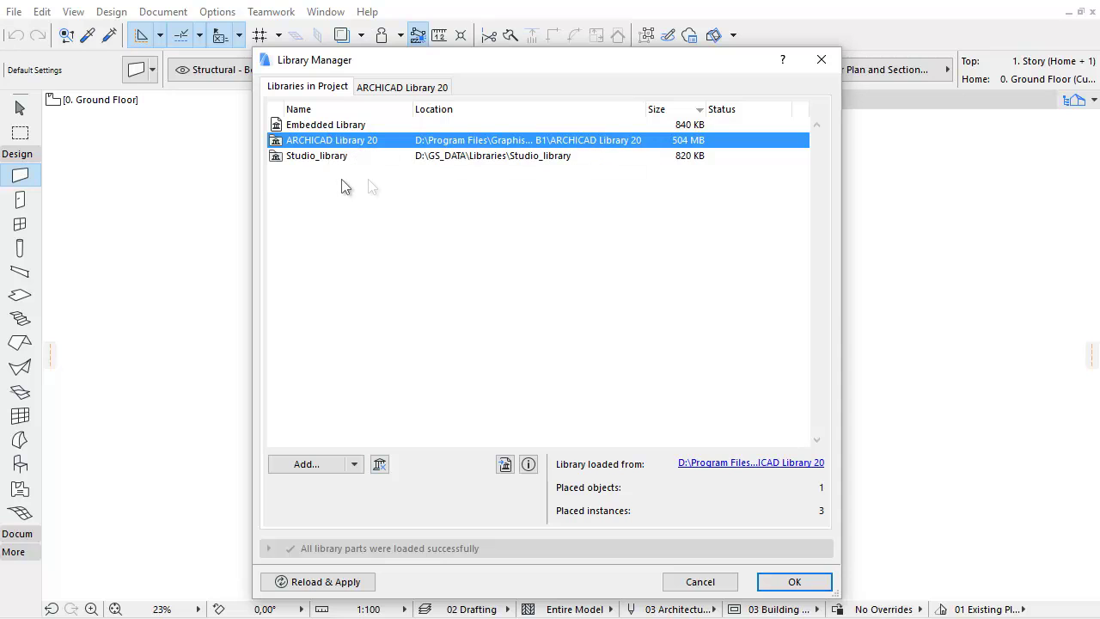
left_click(368, 123)
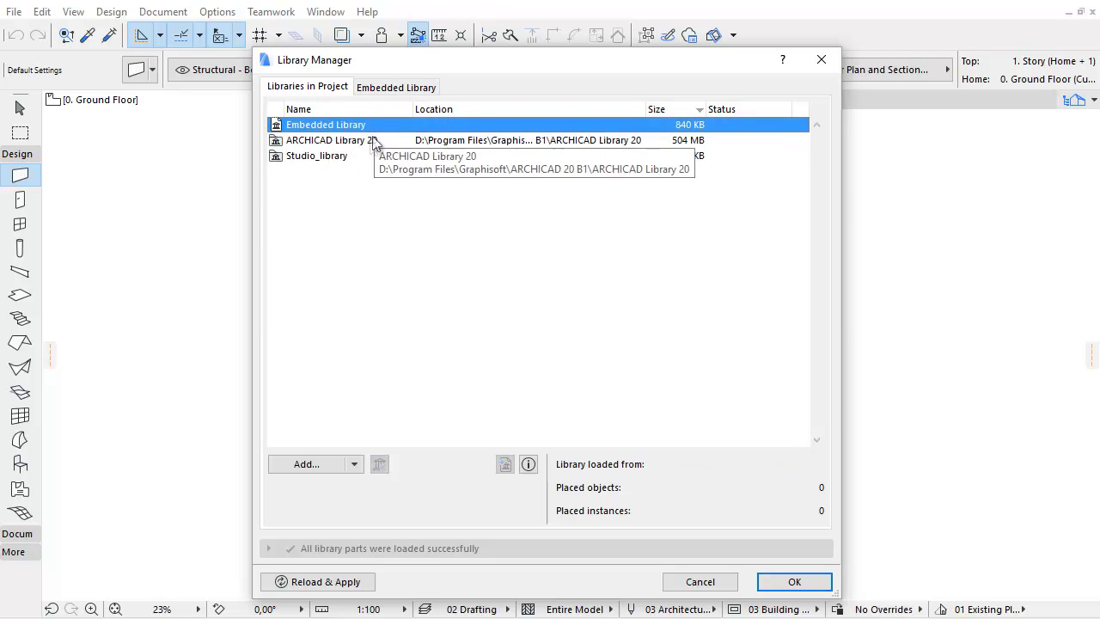
left_click(373, 140)
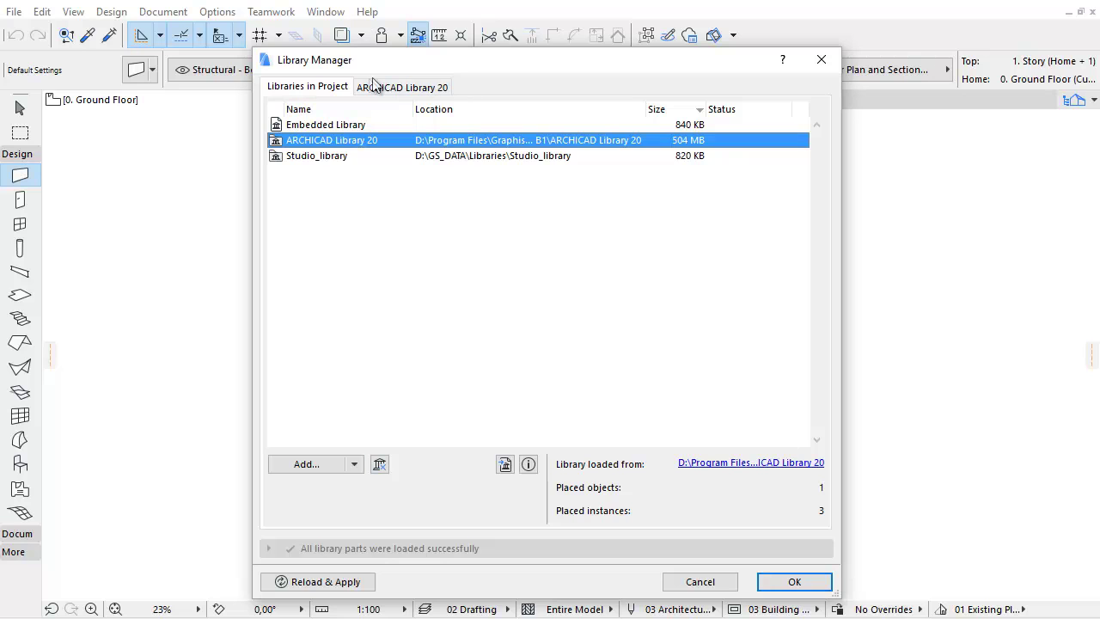
left_click(342, 158)
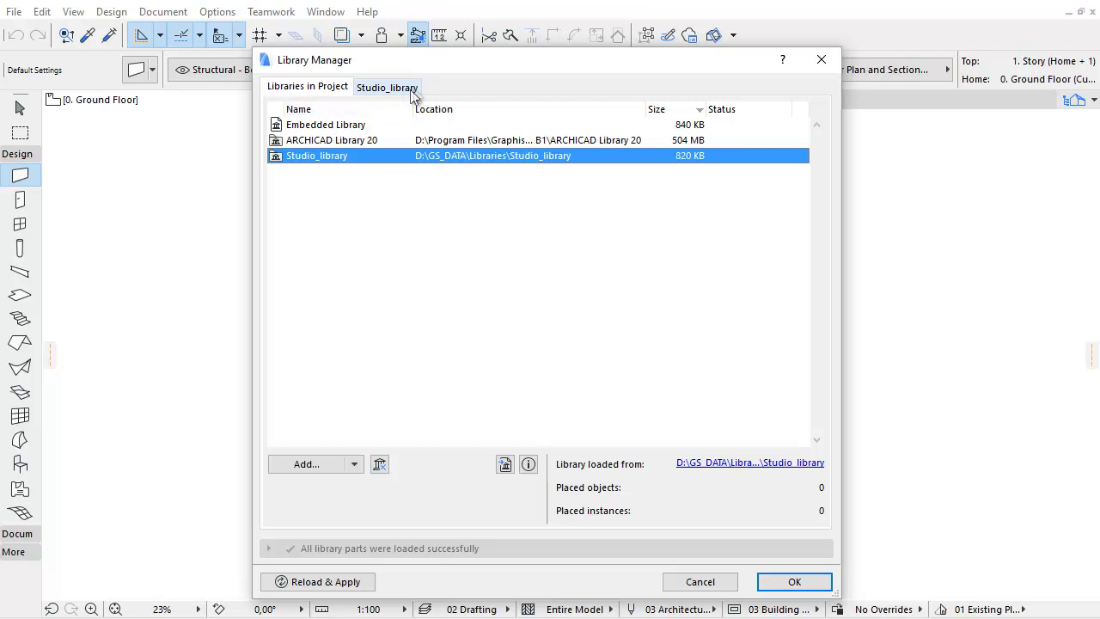
left_click(414, 88)
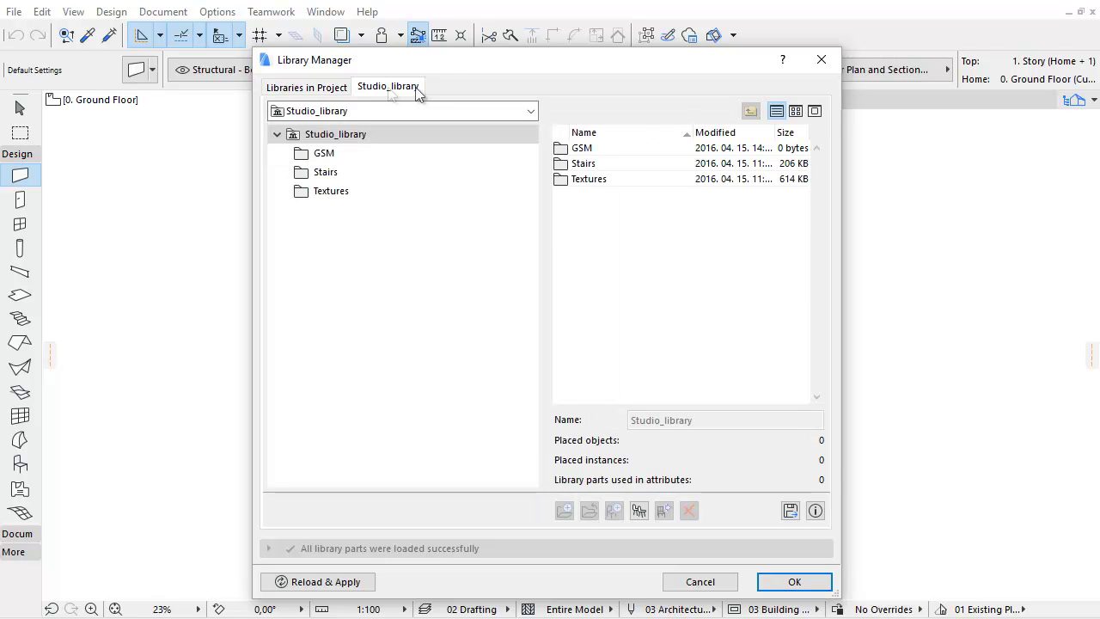
left_click(337, 89)
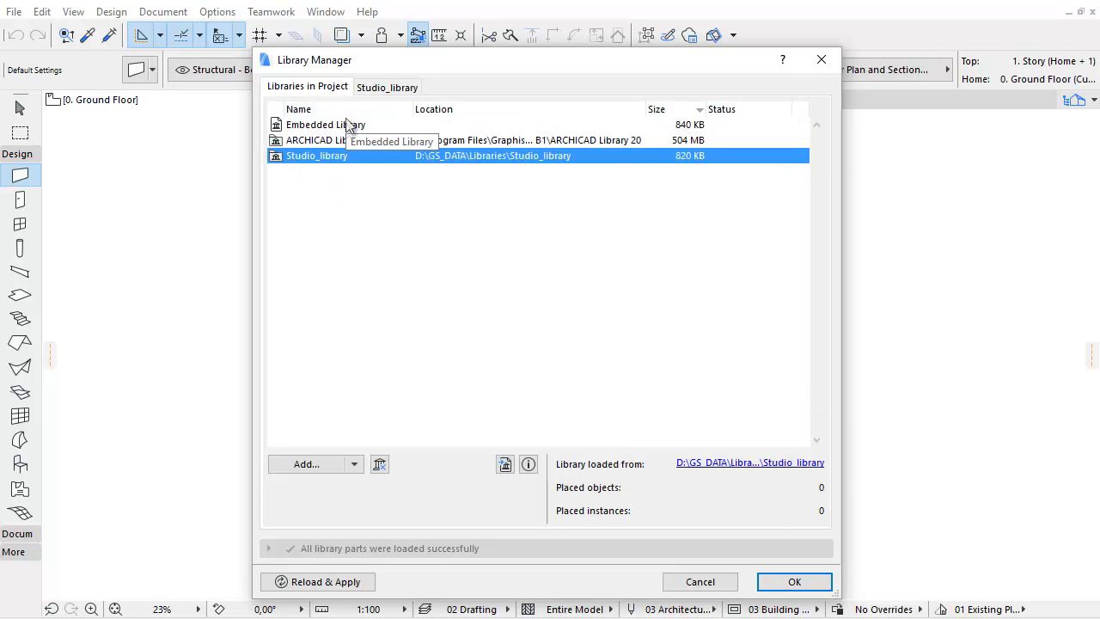
Browse Embedded Library's contents, then switch the browsed library to ARCHICAD Library 20.
double_click(348, 128)
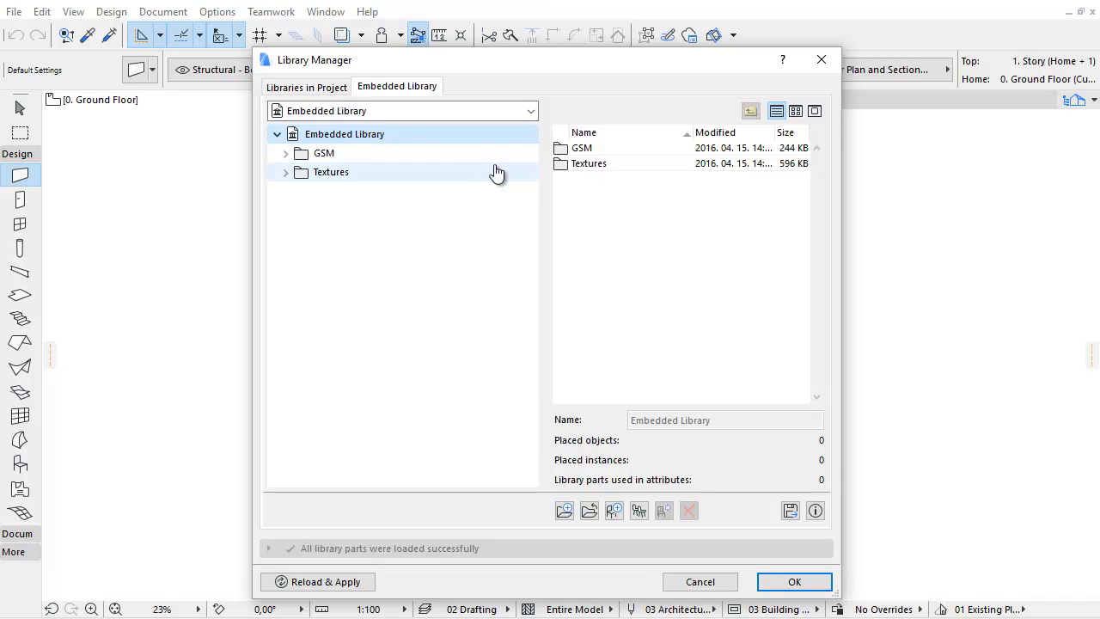
left_click(530, 112)
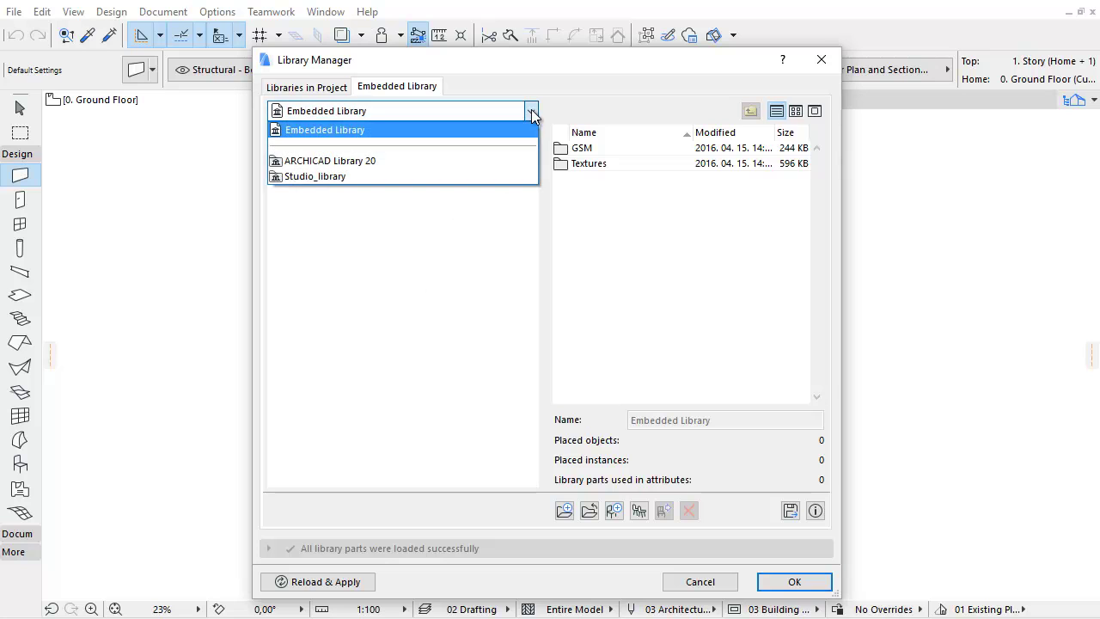
left_click(511, 161)
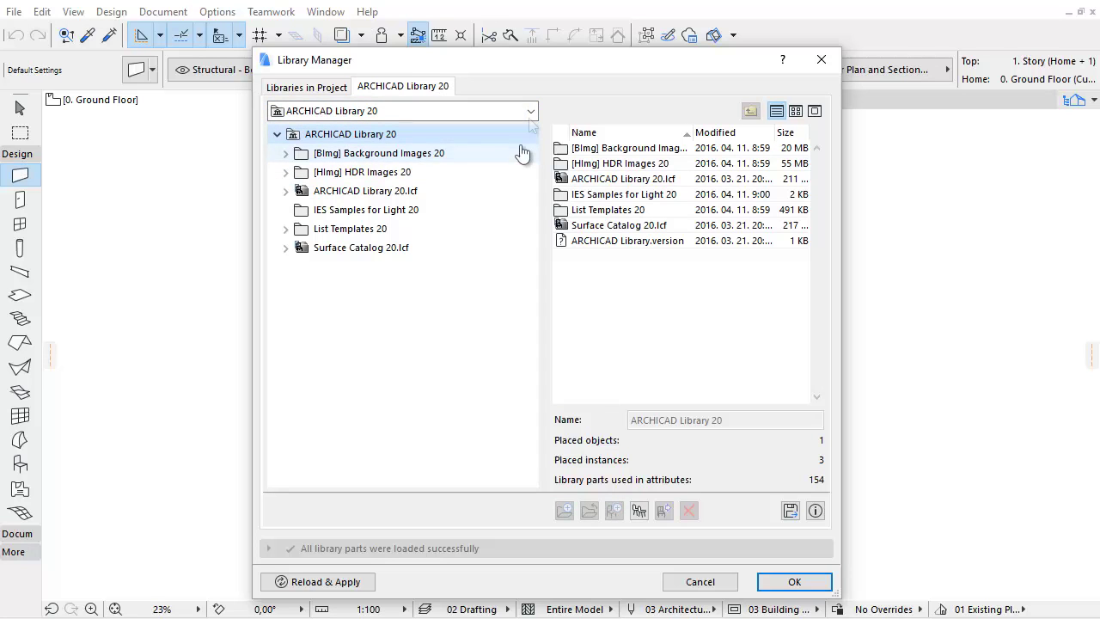
left_click(531, 112)
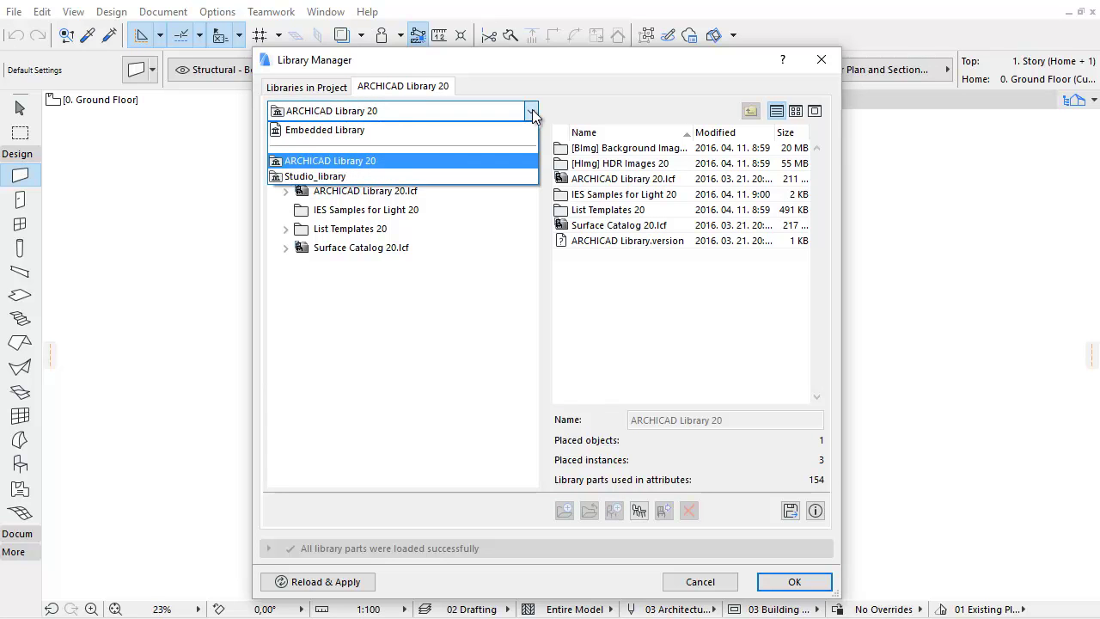
left_click(532, 109)
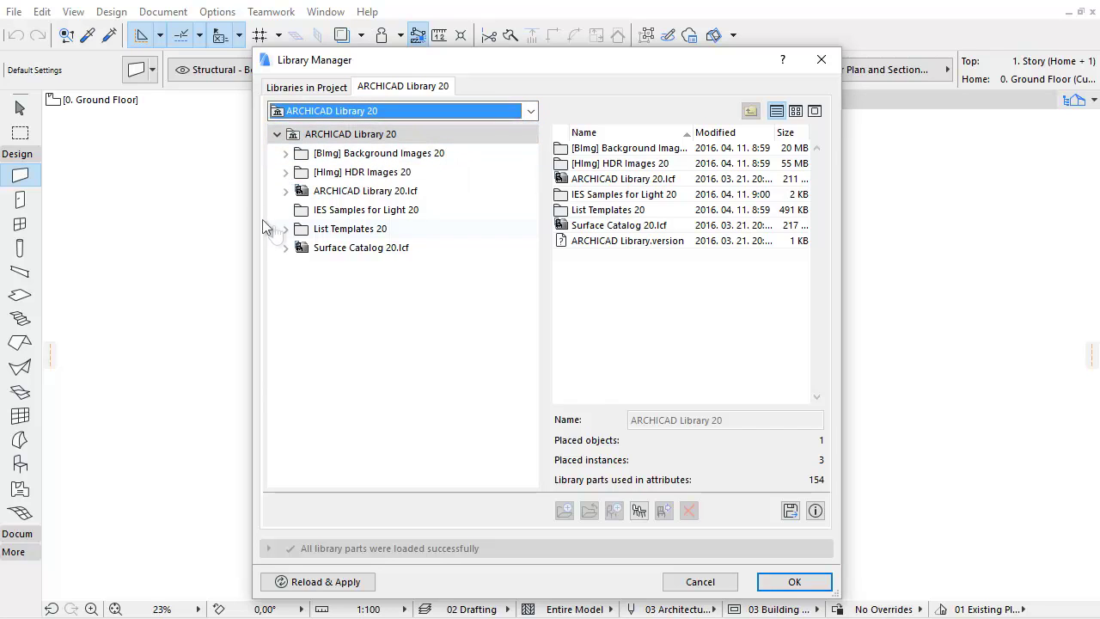
Expand ARCHICAD Library 20.lcf > Object Library 20 > 1. BASIC LIBRARY 20 and show 1.1 Furnishing 20.
left_click(285, 153)
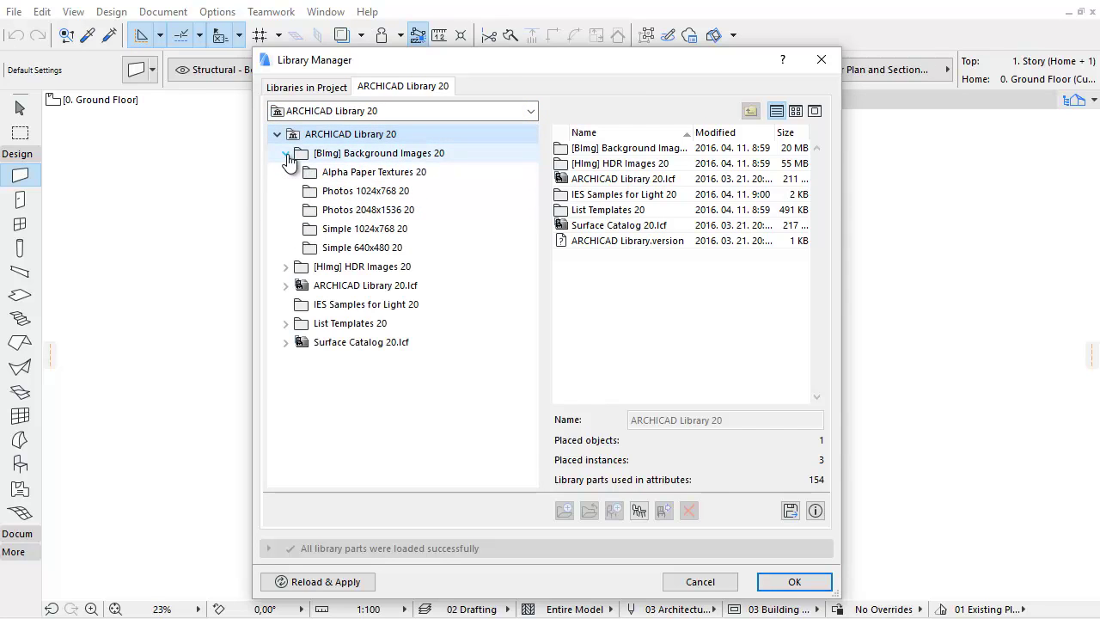
left_click(286, 285)
left_click(294, 305)
left_click(303, 323)
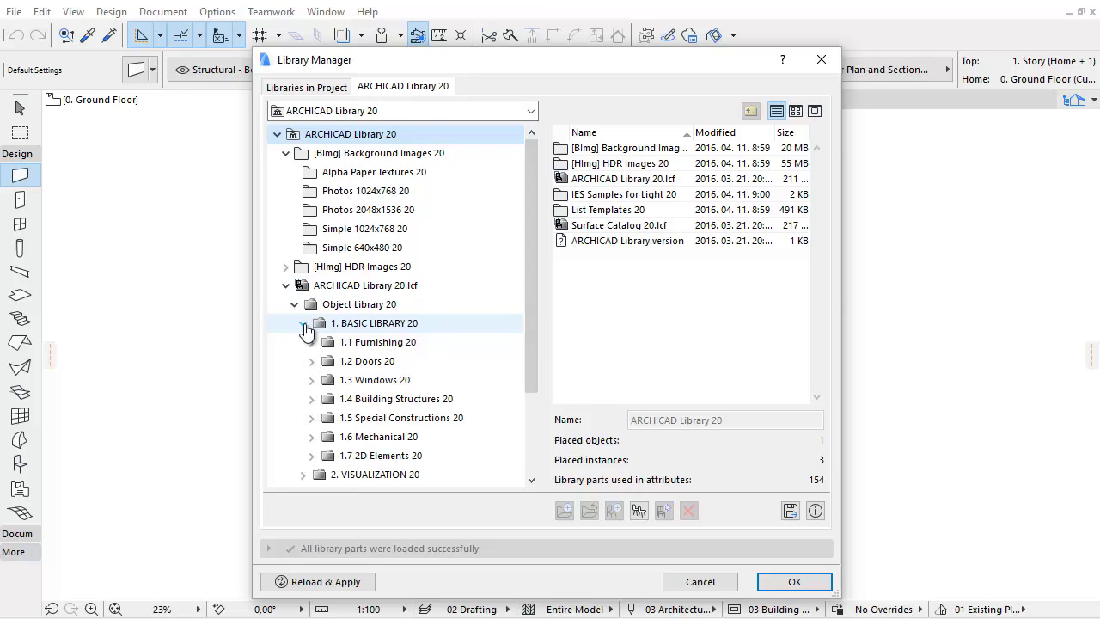
left_click(402, 341)
Open Appliances 20, go back up to 1.1 Furnishing 20, then open Beds 20.
double_click(625, 149)
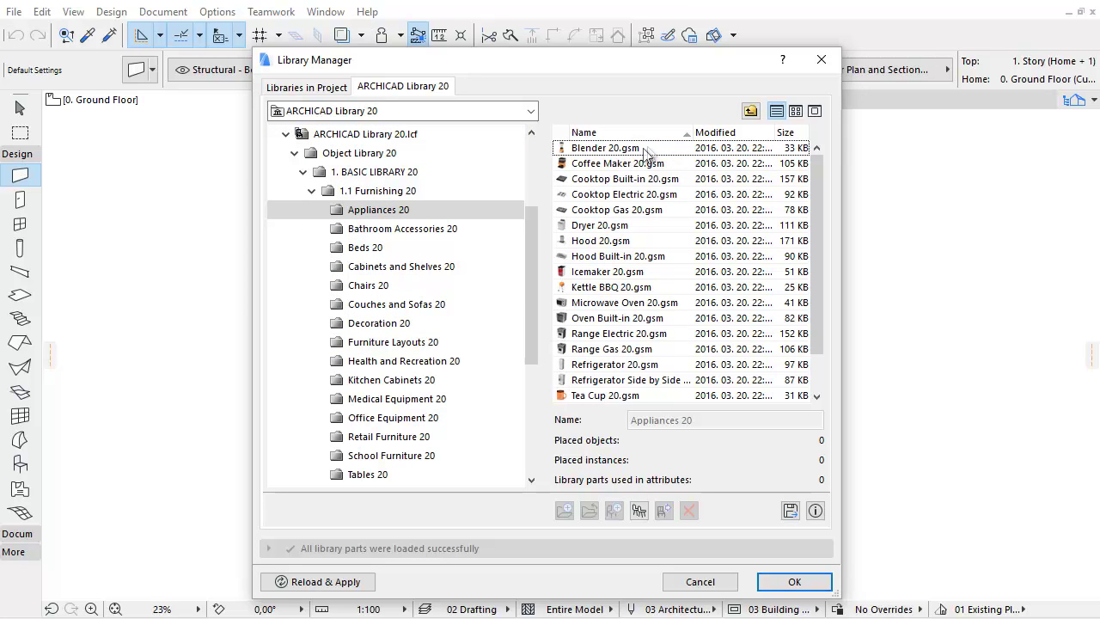
left_click(751, 112)
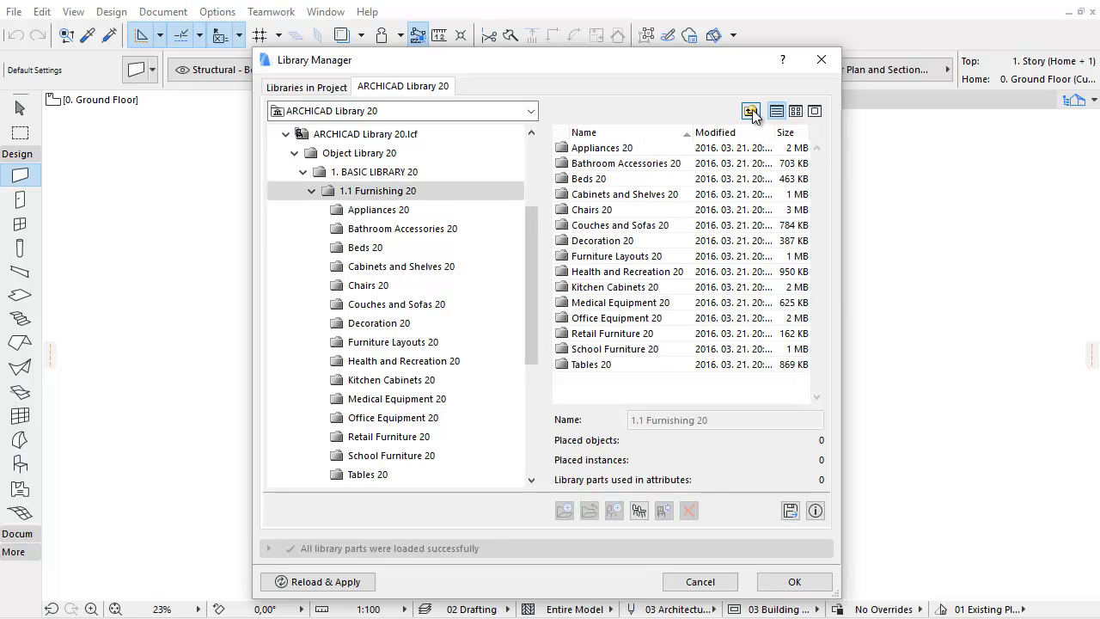
double_click(601, 180)
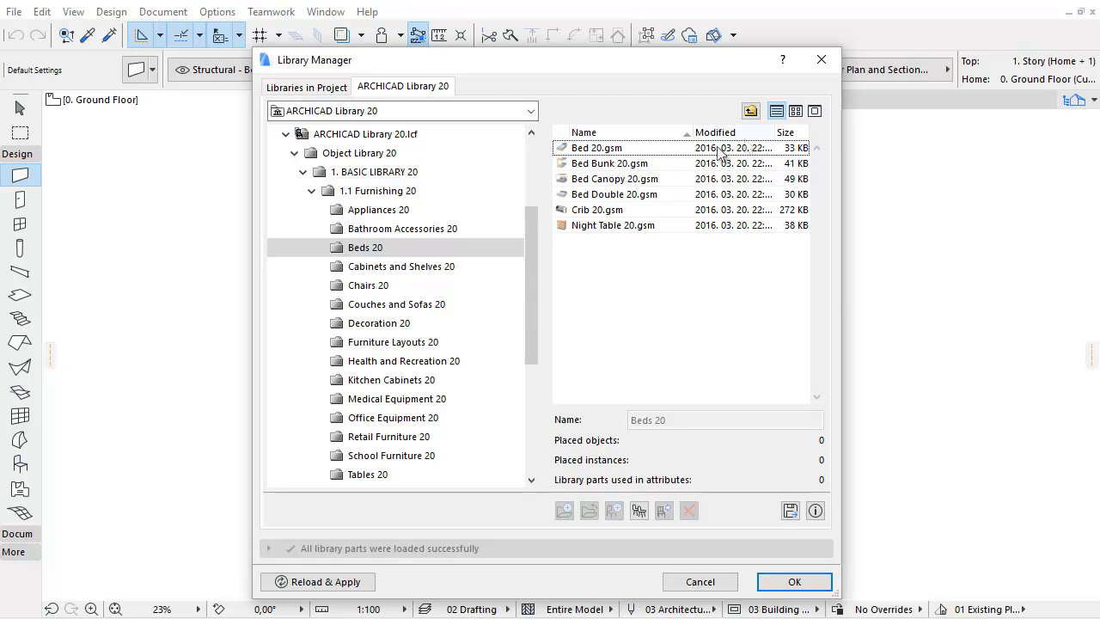
Sort the bed files by date and preview them as medium and large icons before returning to list view.
left_click(743, 133)
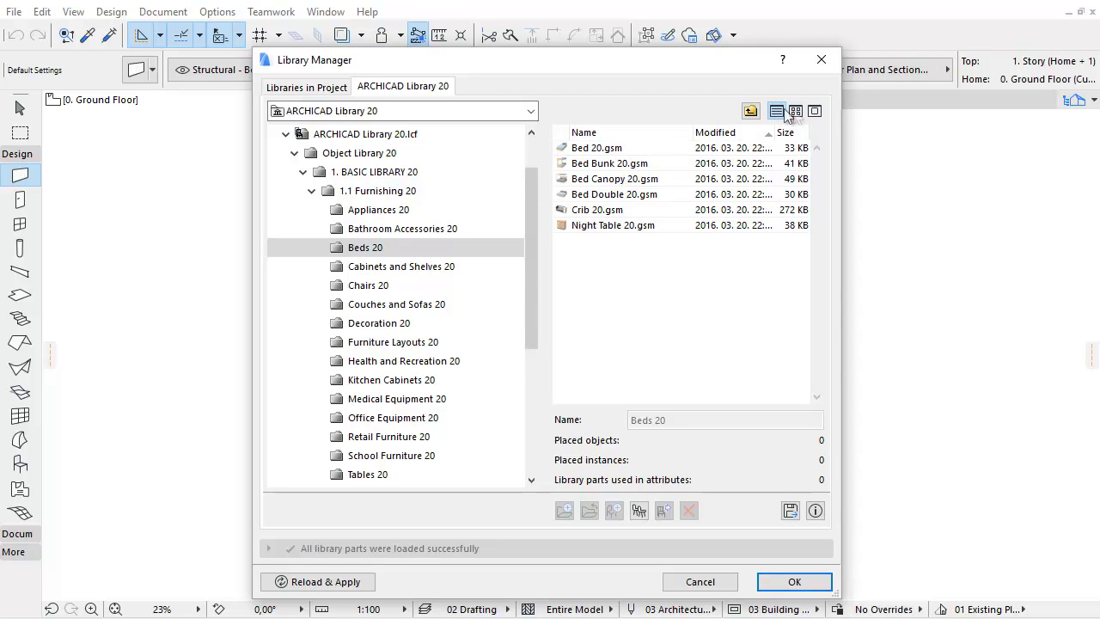
left_click(796, 111)
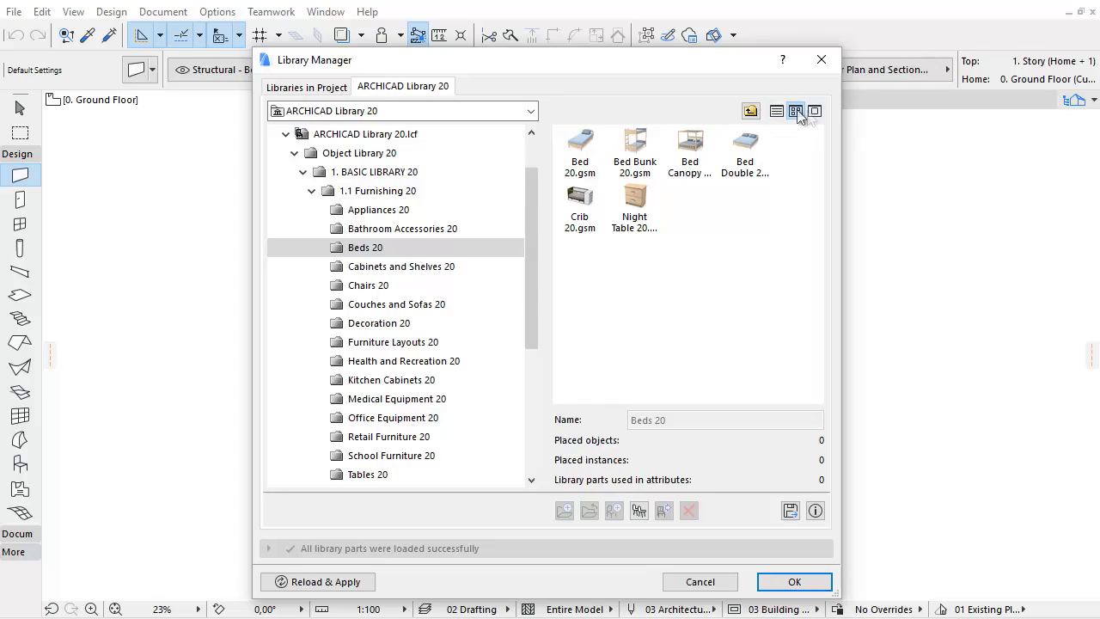
left_click(815, 111)
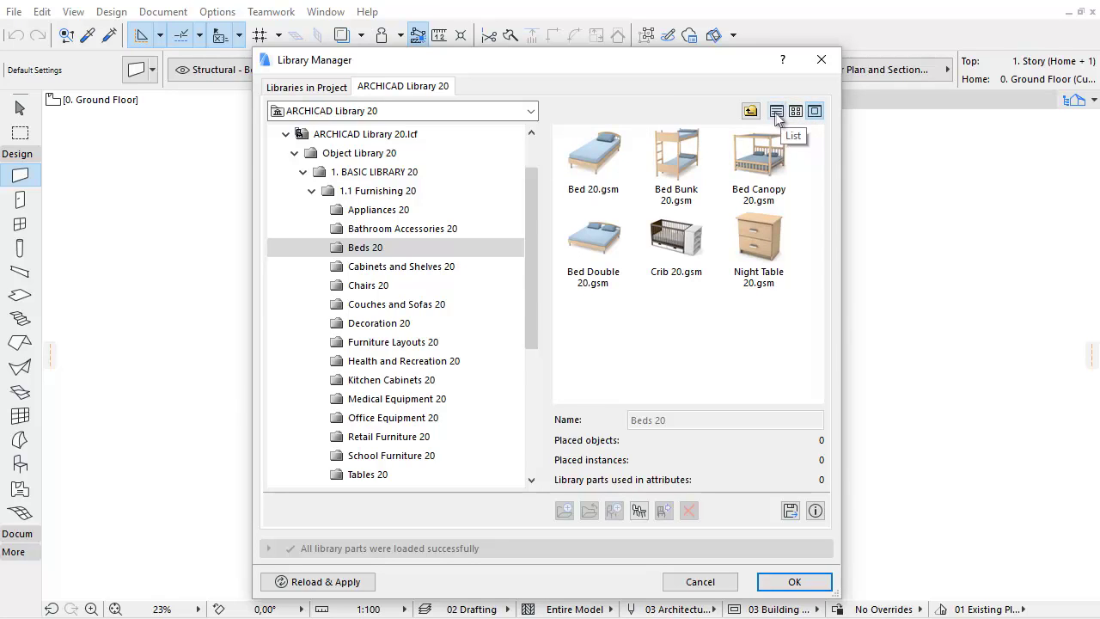
left_click(775, 111)
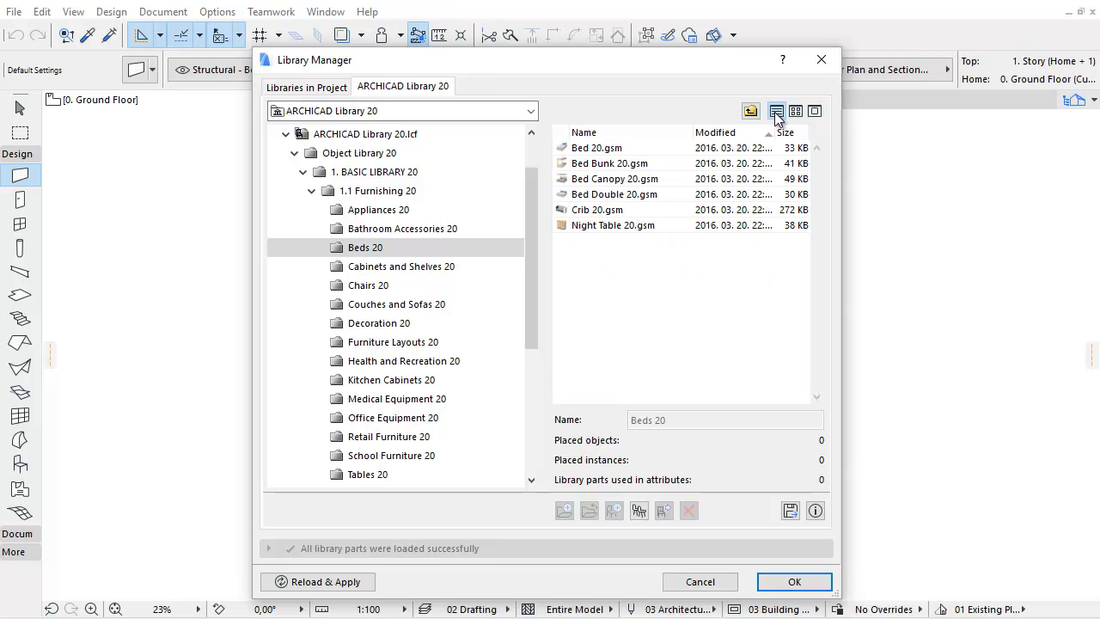
Sort the beds by name, date and size, select Bed Bunk 20.gsm, then show ARCHICAD Library 20.lcf's top level.
left_click(578, 134)
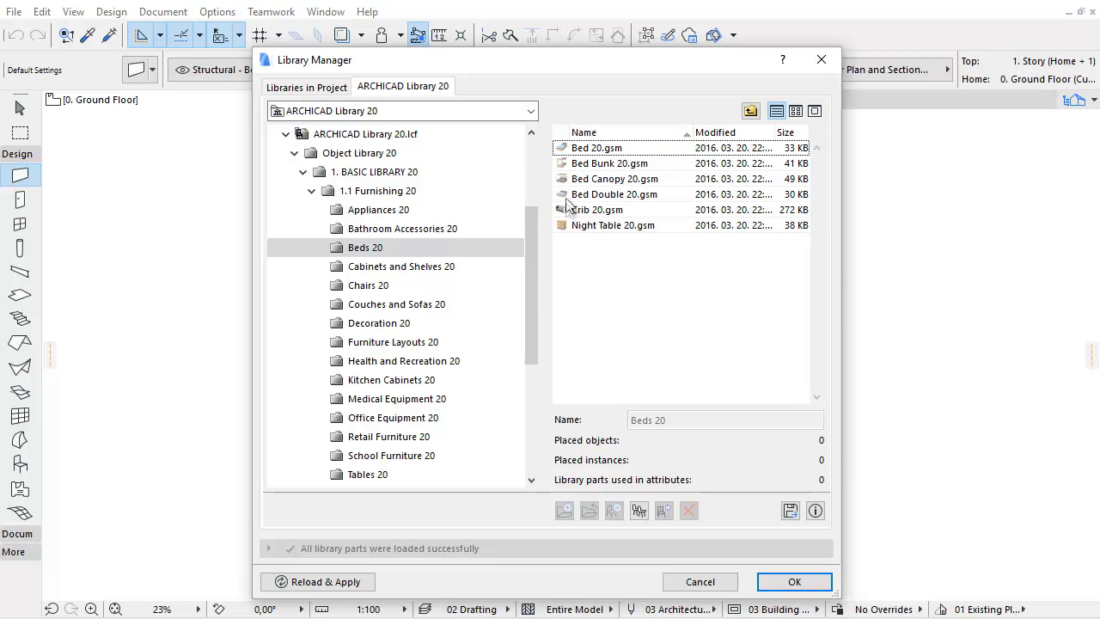
left_click(569, 168)
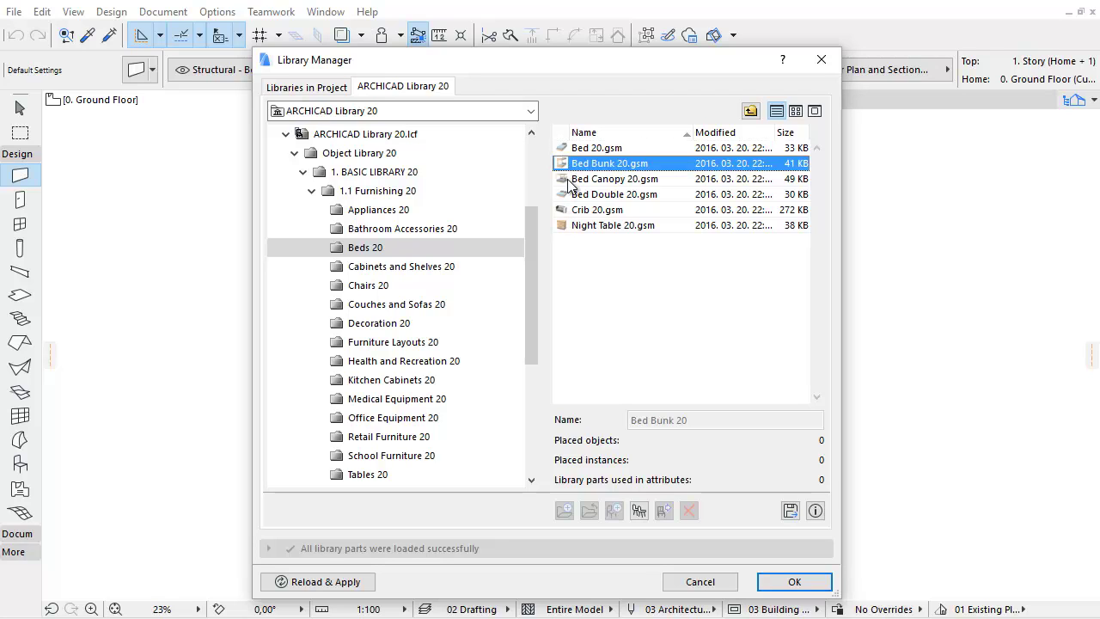
left_click(623, 136)
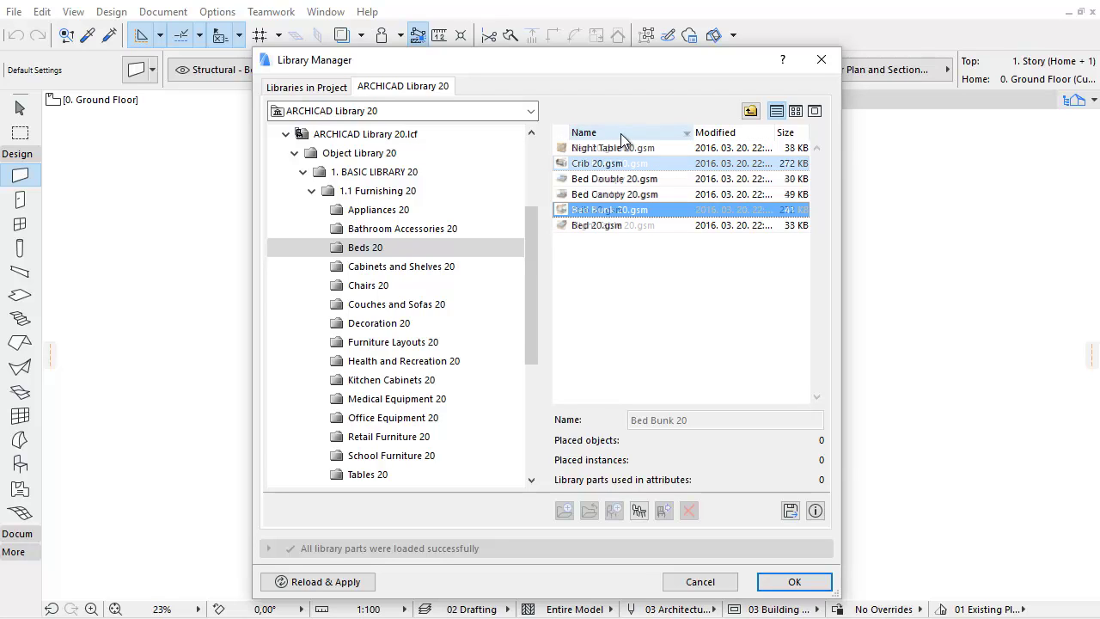
left_click(712, 136)
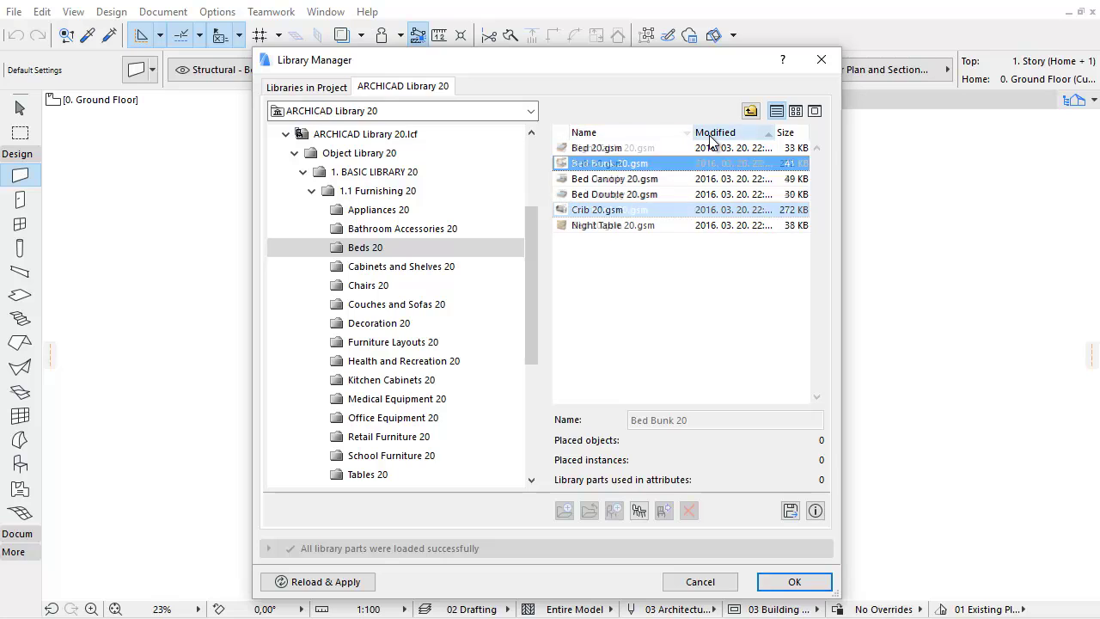
left_click(787, 135)
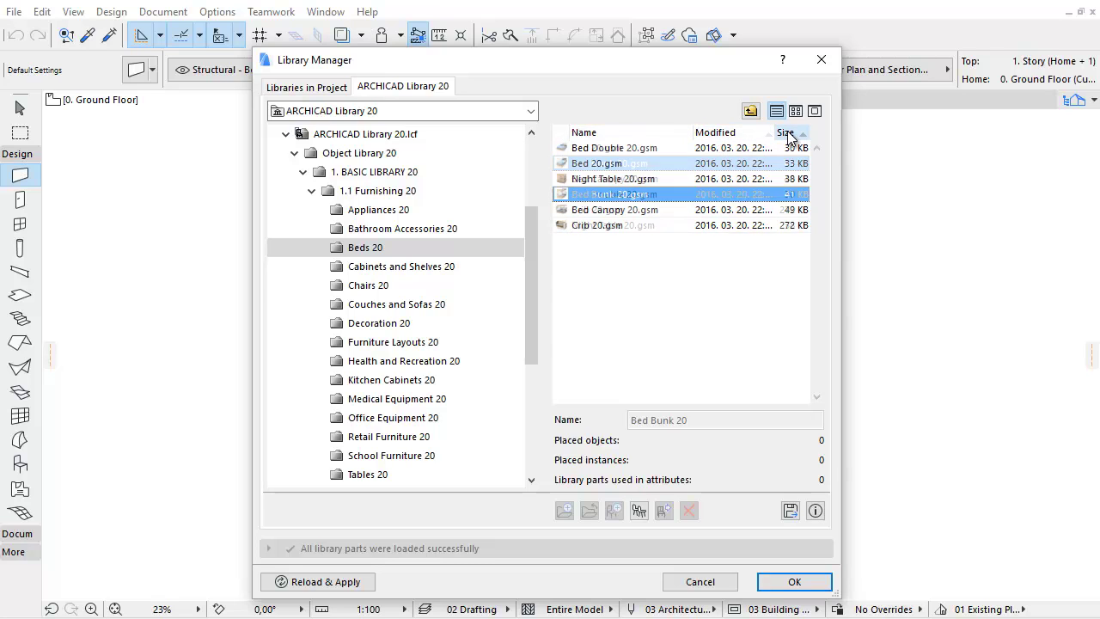
left_click(744, 135)
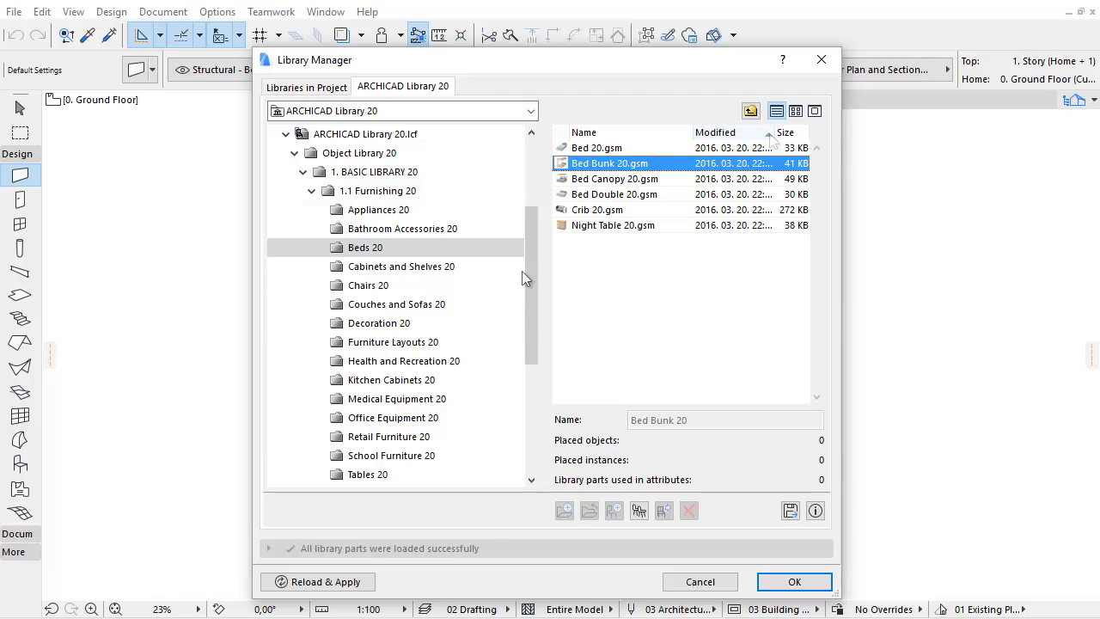
left_click(404, 135)
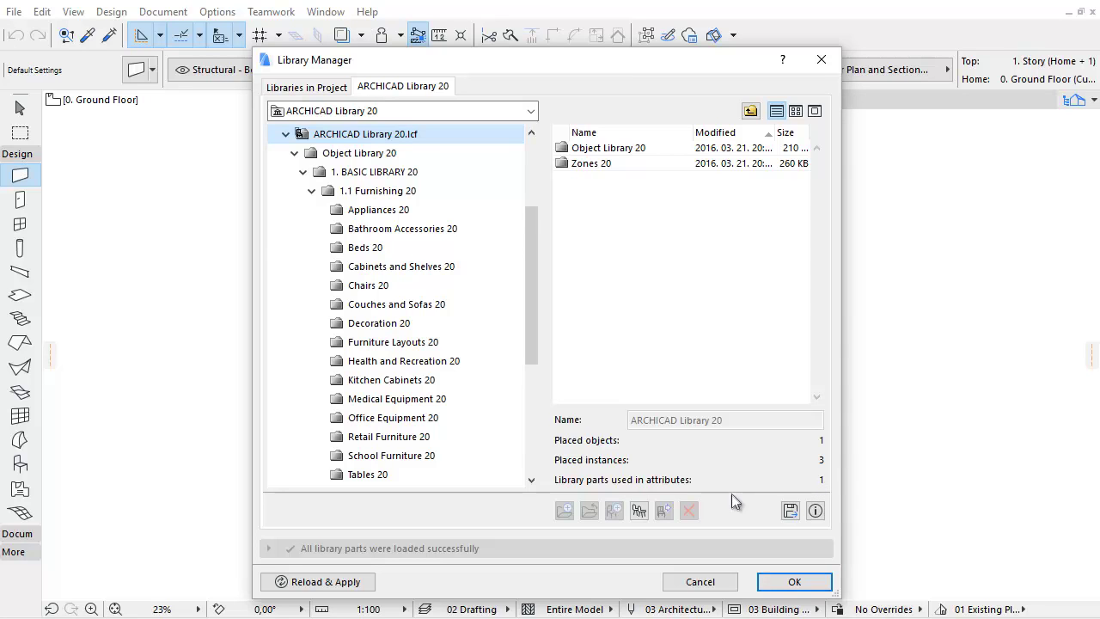
left_click(529, 111)
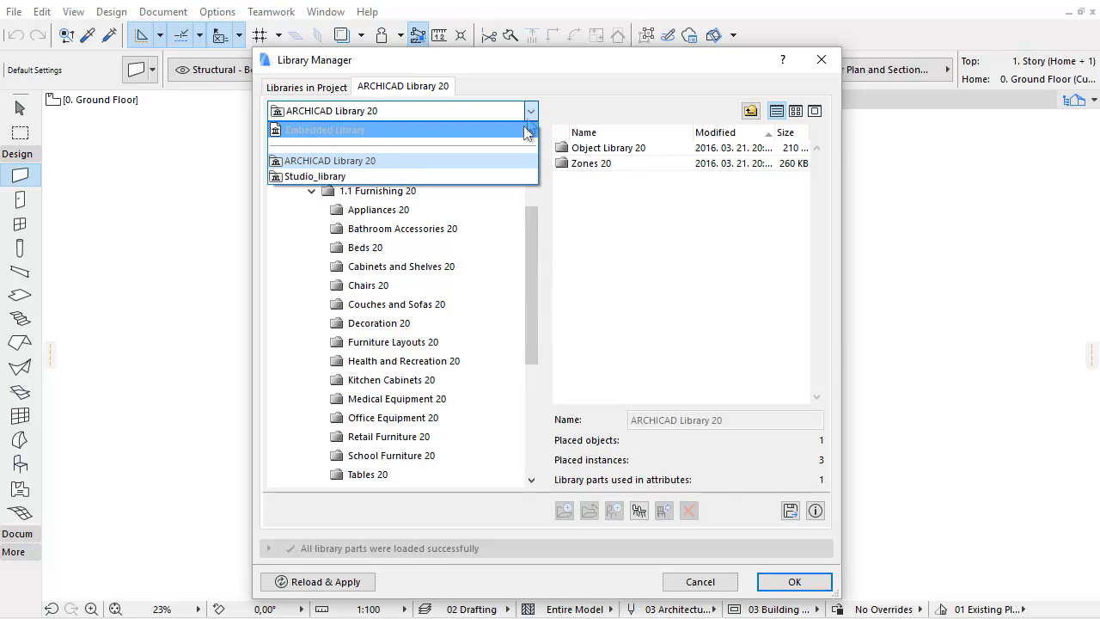
left_click(526, 130)
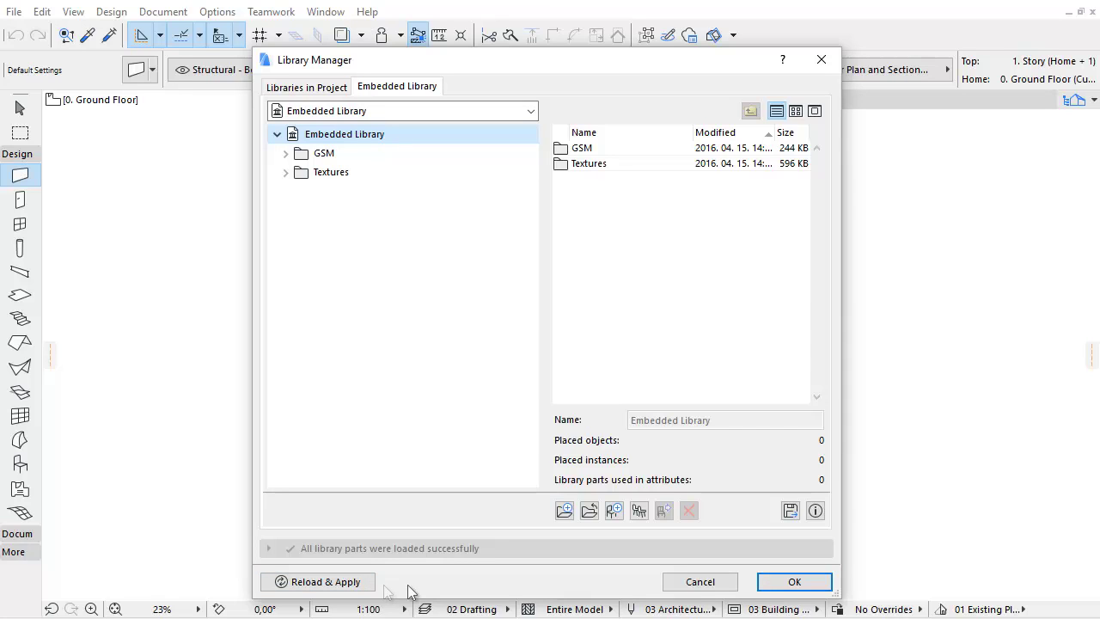
left_click(286, 154)
left_click(326, 172)
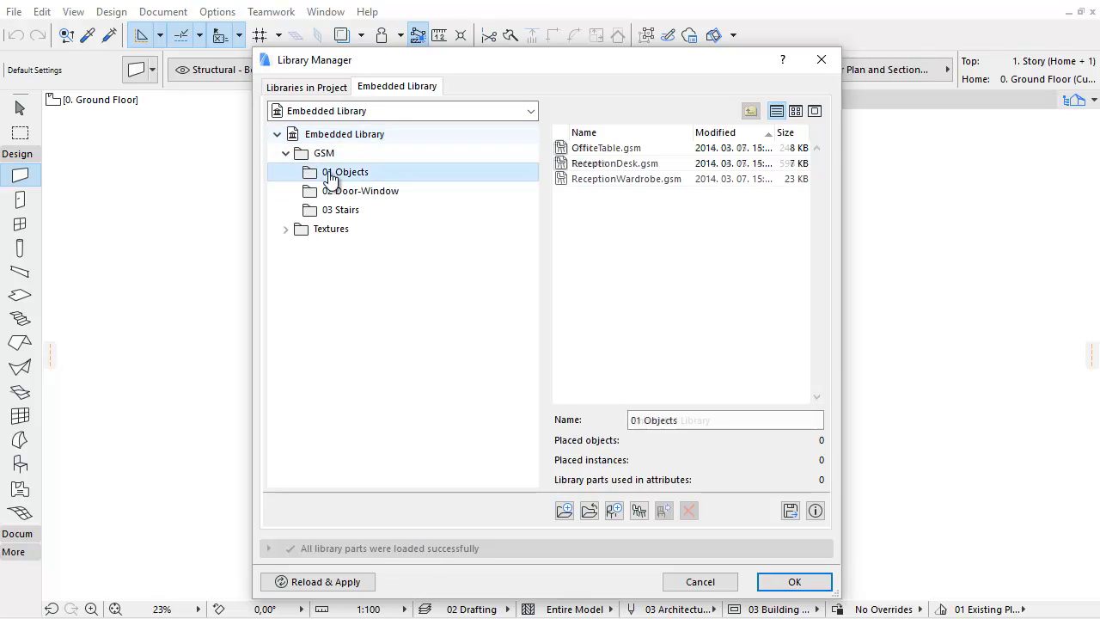
left_click(350, 192)
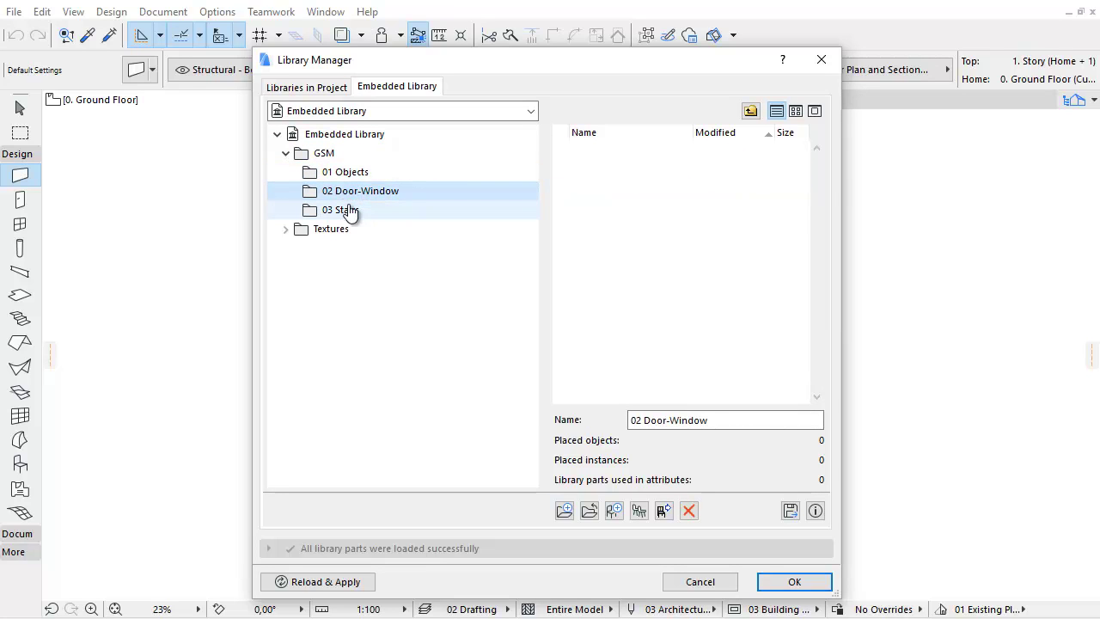
left_click(349, 212)
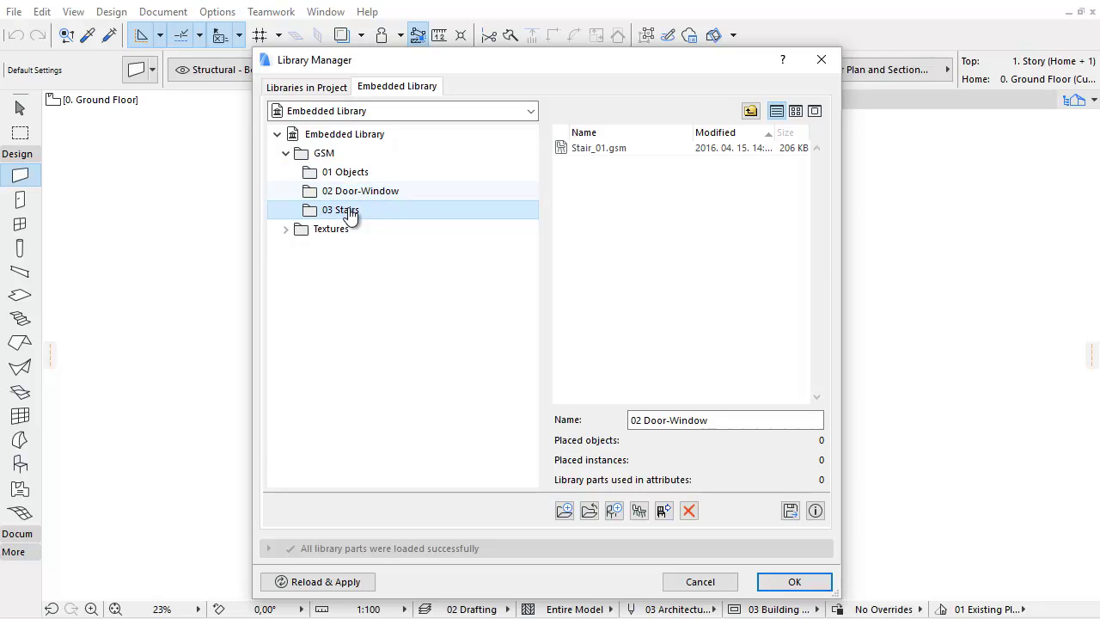
left_click(286, 229)
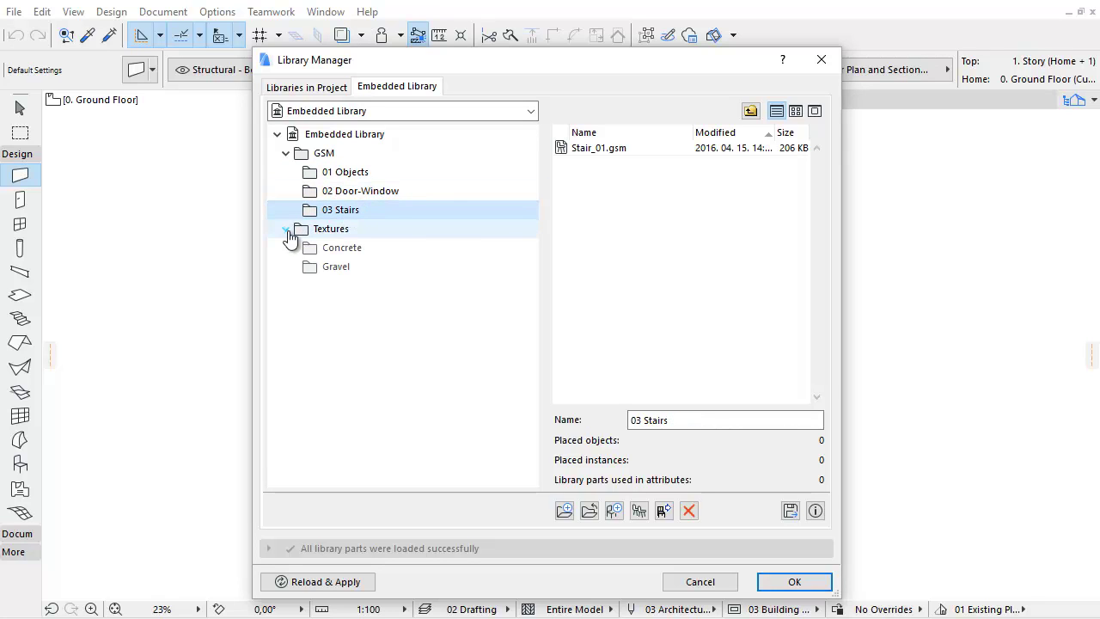
left_click(342, 249)
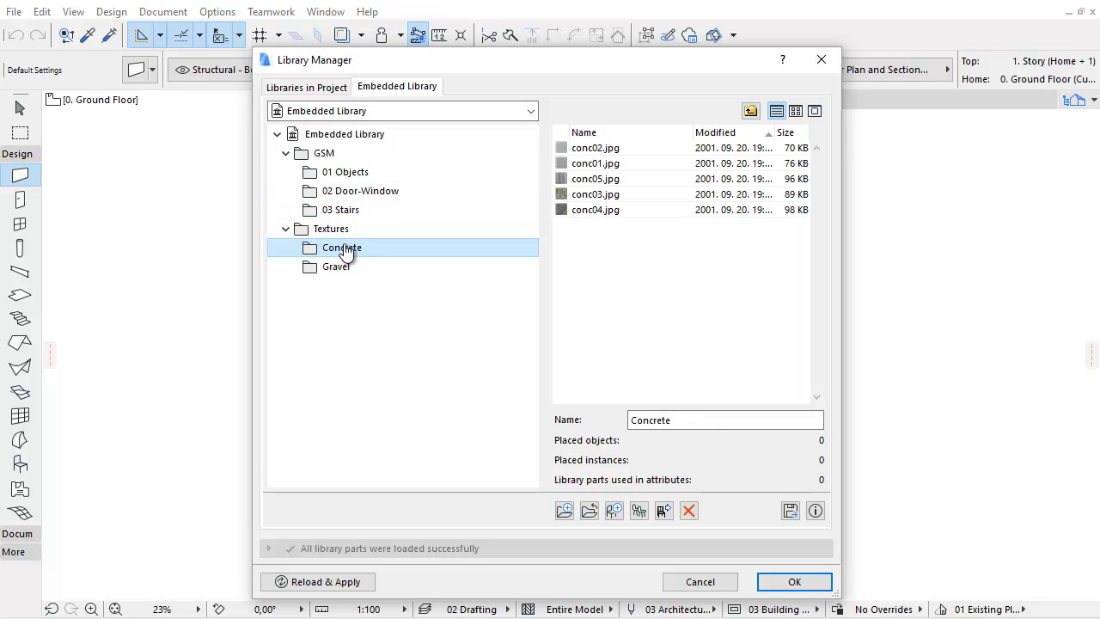
left_click(532, 111)
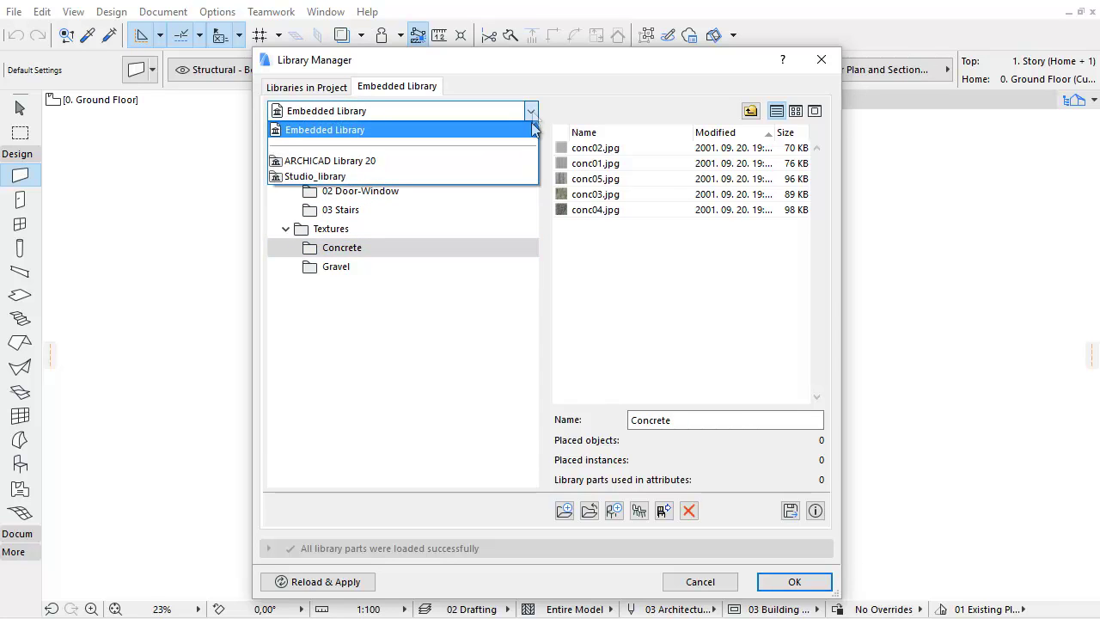
left_click(519, 159)
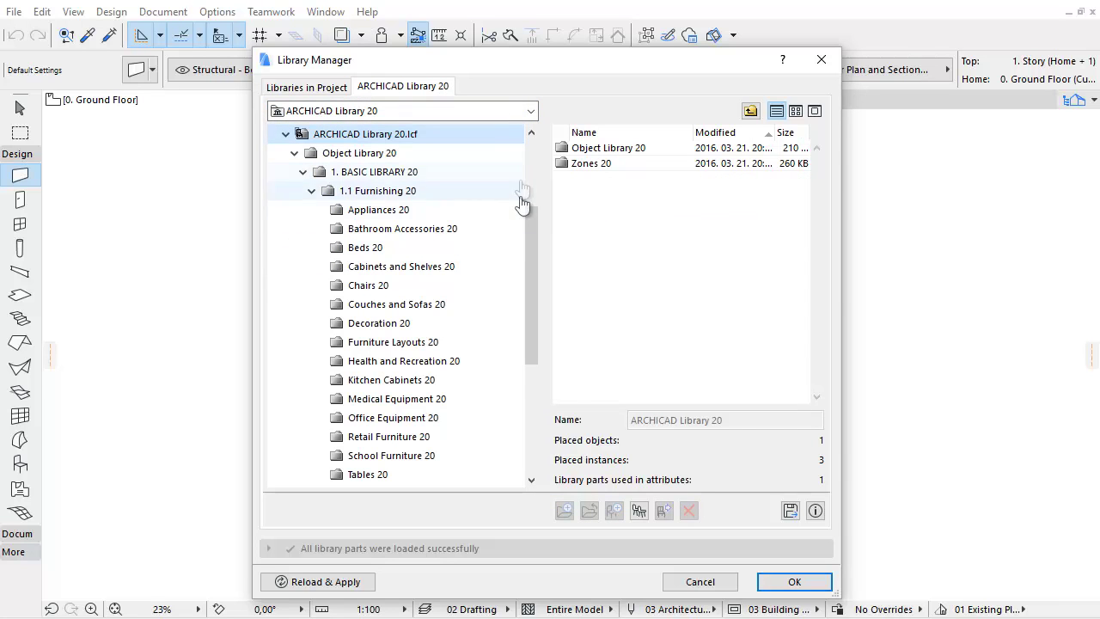